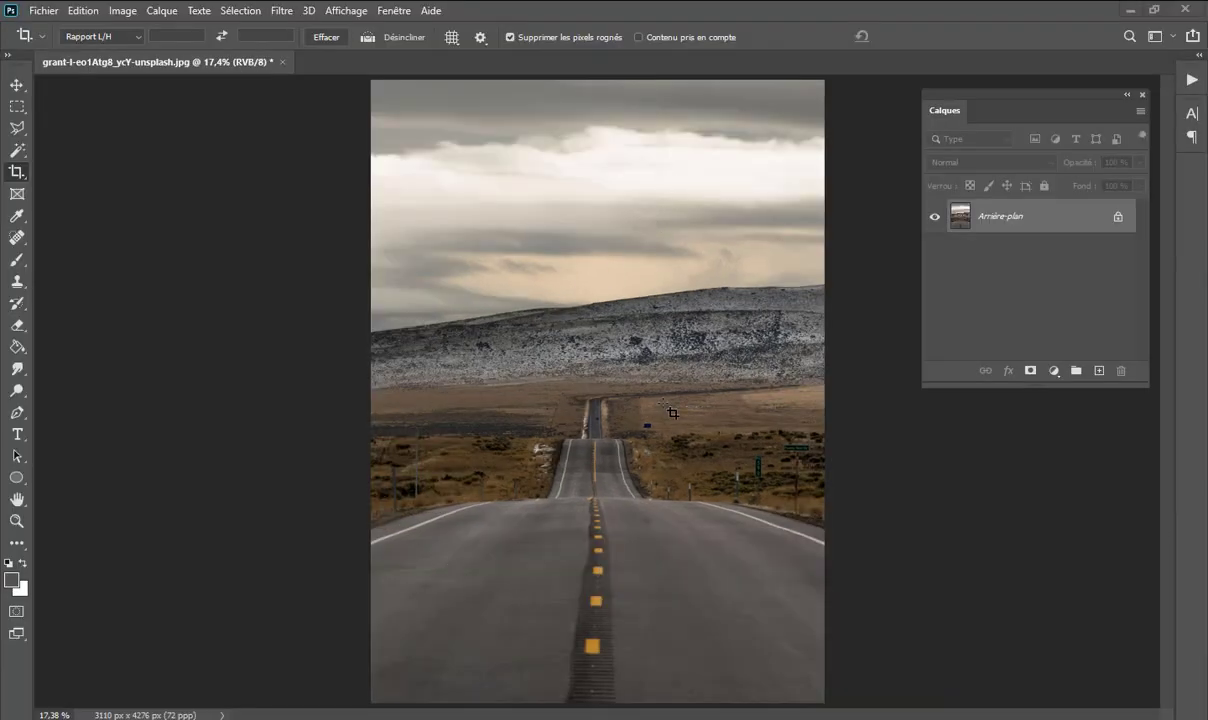
Step: Select the foreground road below the horizon and copy it to a new layer, Calque 1
{"action": "left_click", "coordinate": [14, 106]}
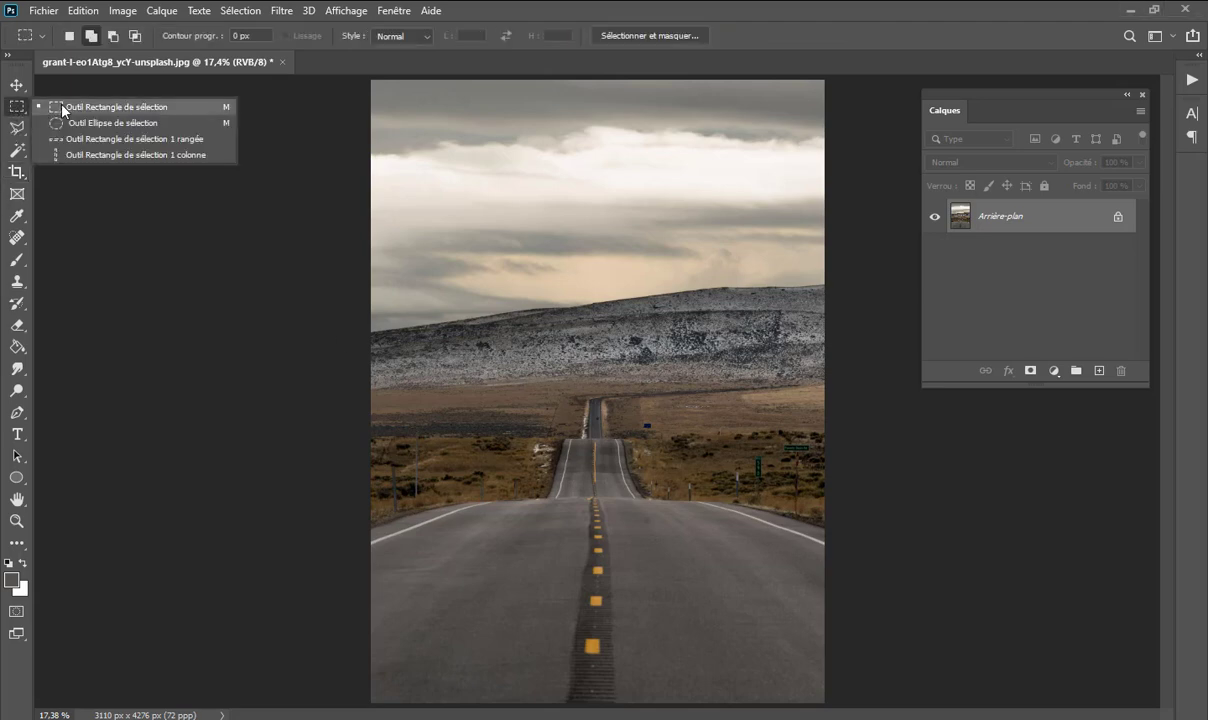
{"action": "left_click", "coordinate": [72, 108]}
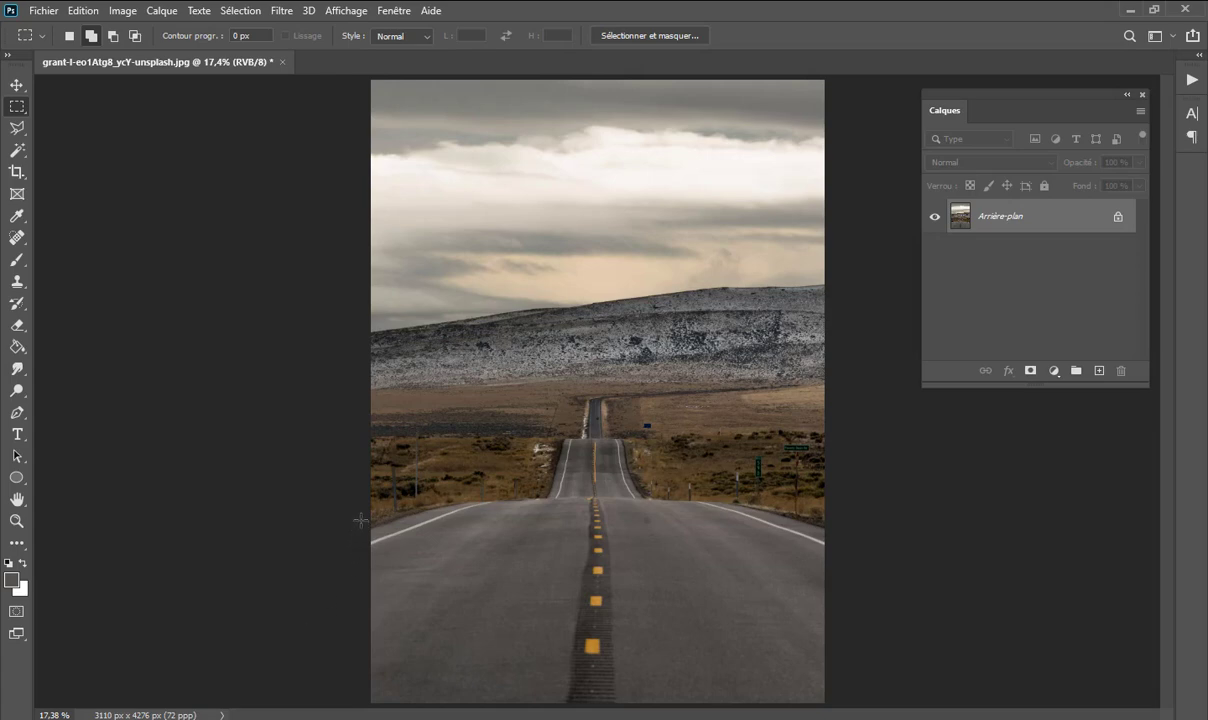
{"action": "mouse_move", "coordinate": [360, 520]}
{"action": "left_mouse_down"}
{"action": "mouse_move", "coordinate": [490, 704]}
{"action": "mouse_move", "coordinate": [840, 714]}
{"action": "left_mouse_up"}
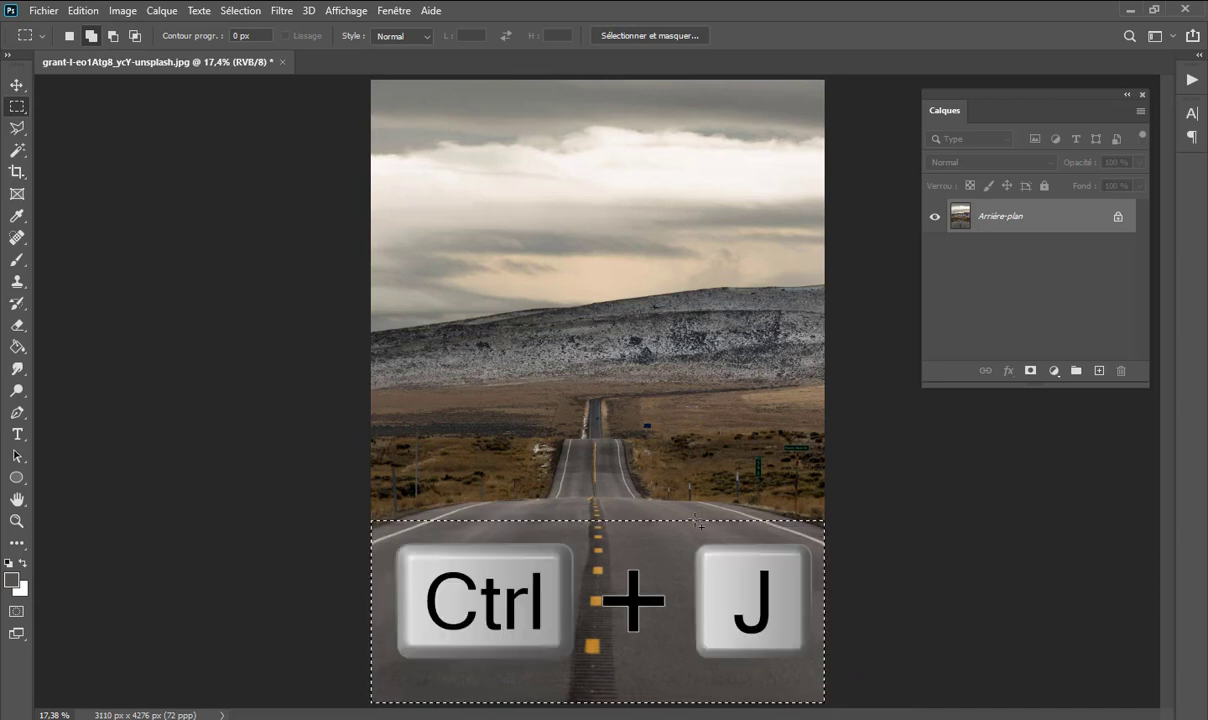
{"action": "key", "text": "ctrl+j"}
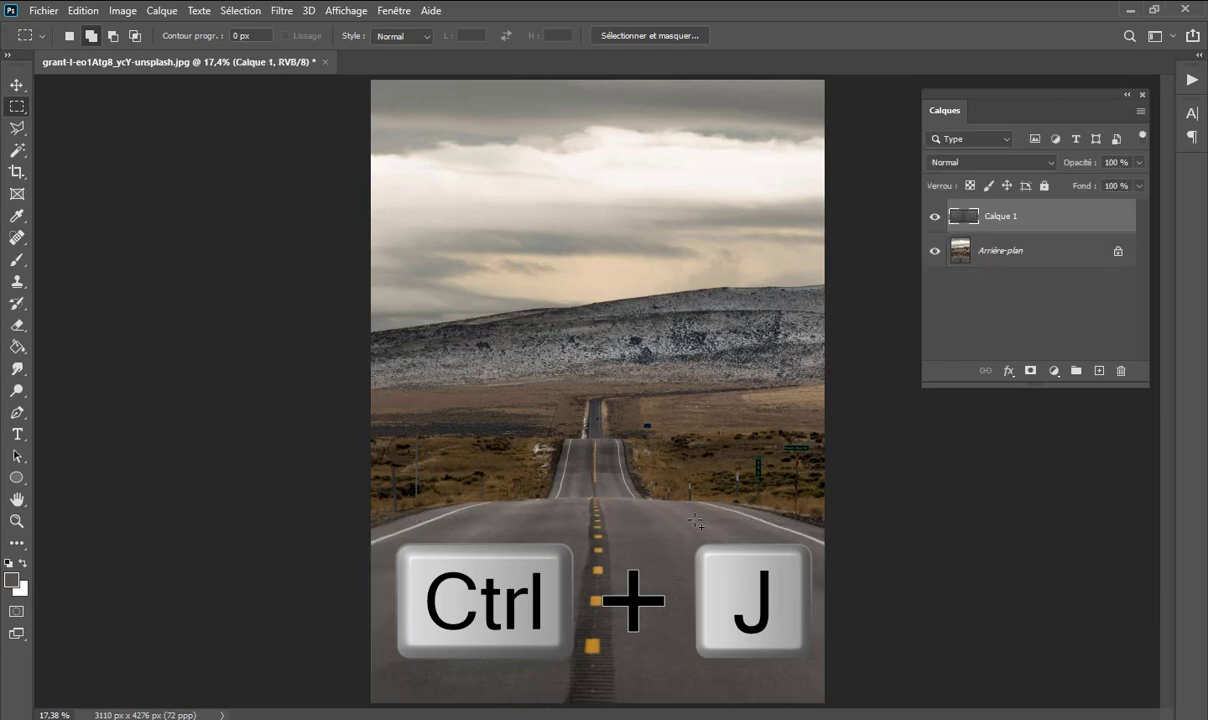
Step: Toggle the background photo's visibility off and on to check the copied road
{"action": "left_click", "coordinate": [935, 256]}
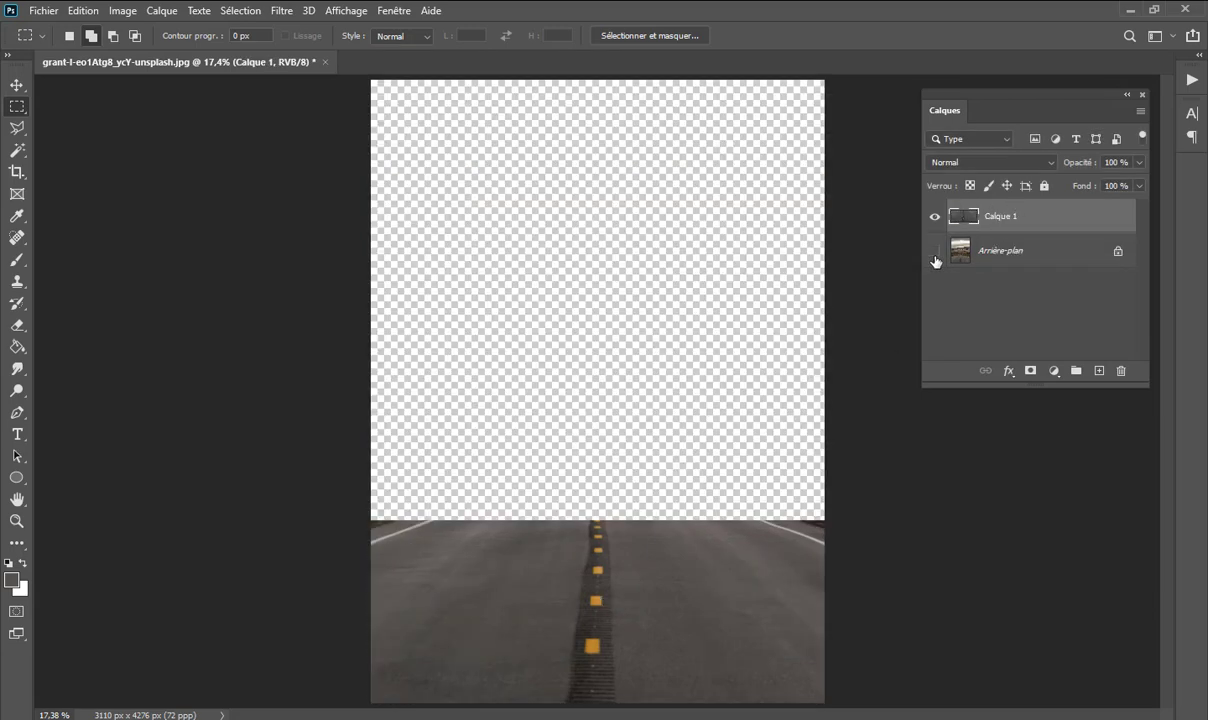
{"action": "left_click", "coordinate": [935, 256]}
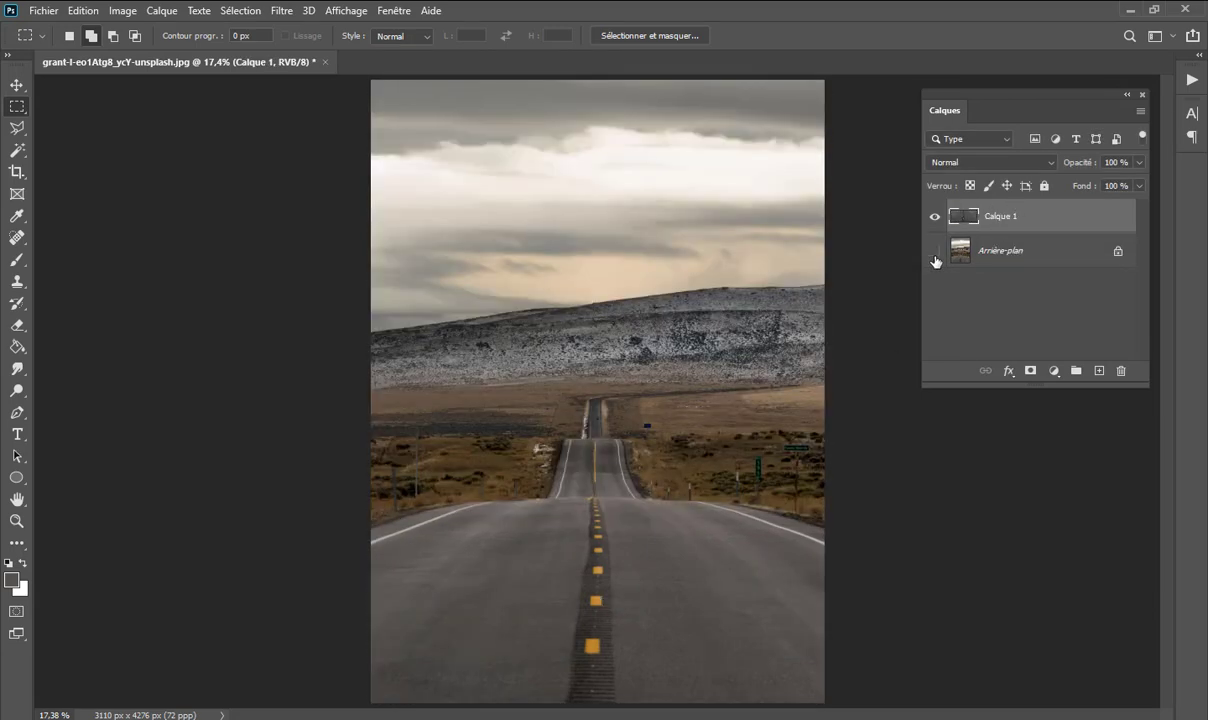
{"action": "left_click", "coordinate": [935, 256]}
{"action": "left_click", "coordinate": [935, 256]}
Step: Perspective-warp Calque 1 so the road's bottom corners pinch toward the centre
{"action": "left_click", "coordinate": [84, 14]}
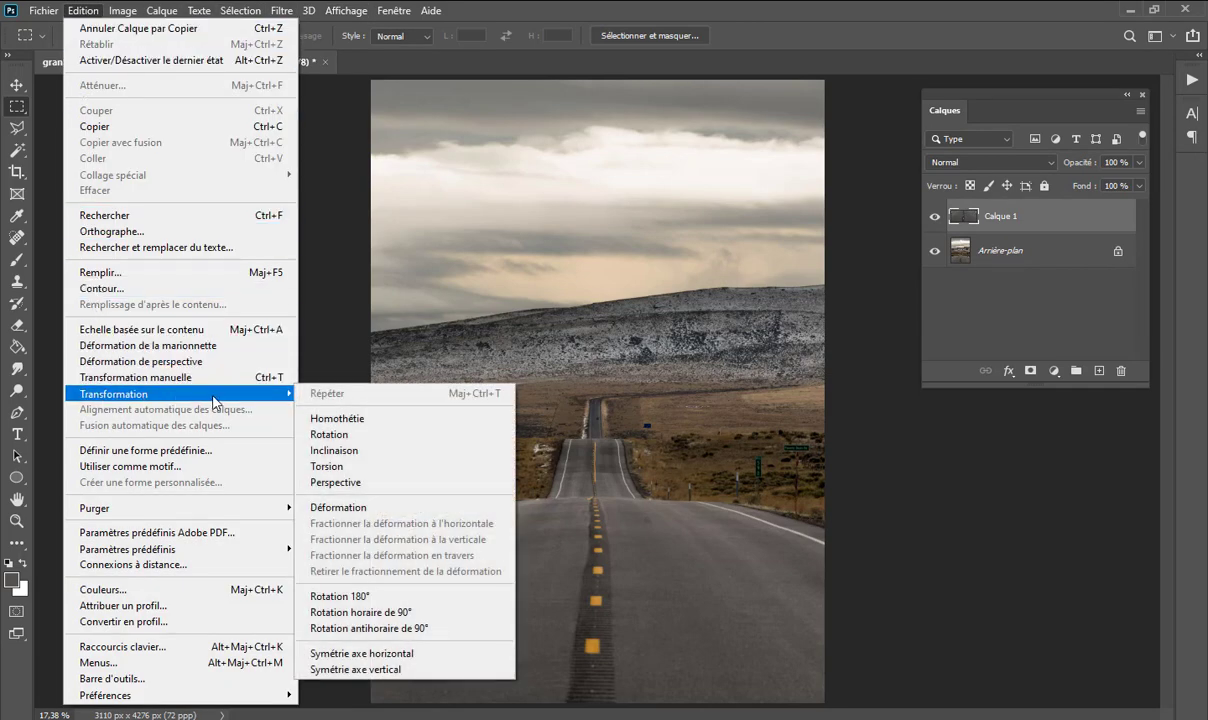
{"action": "mouse_move", "coordinate": [113, 394]}
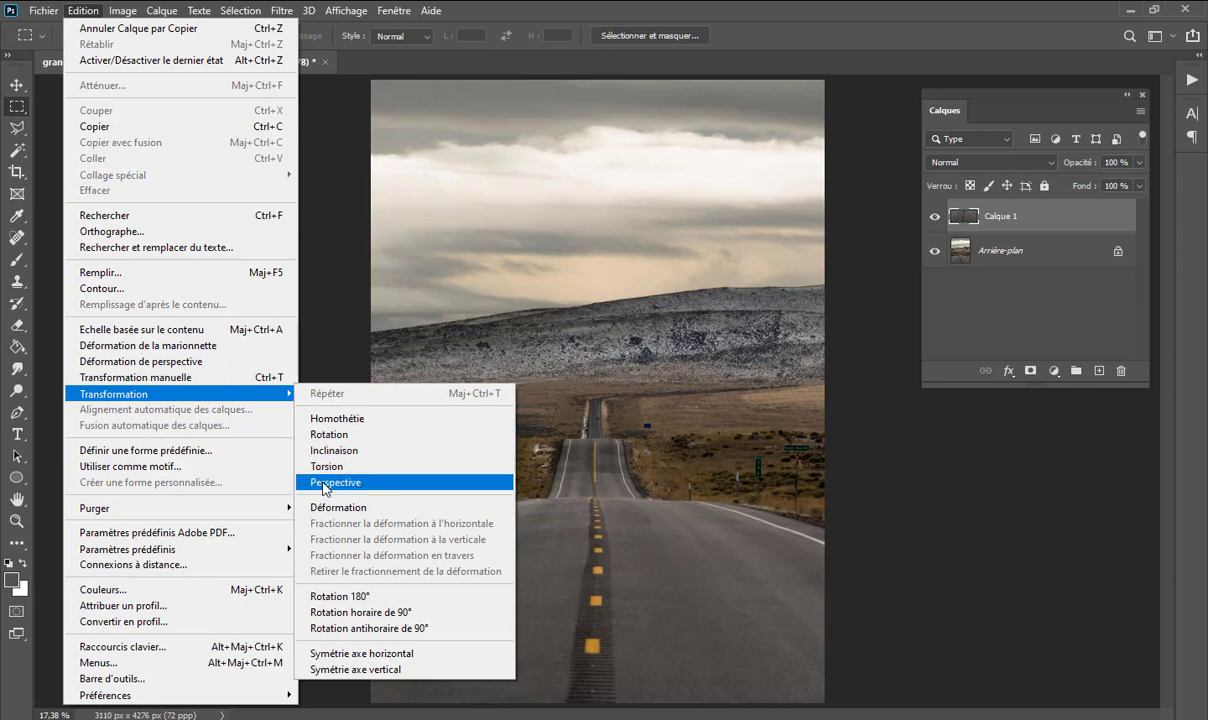
{"action": "left_click", "coordinate": [389, 488]}
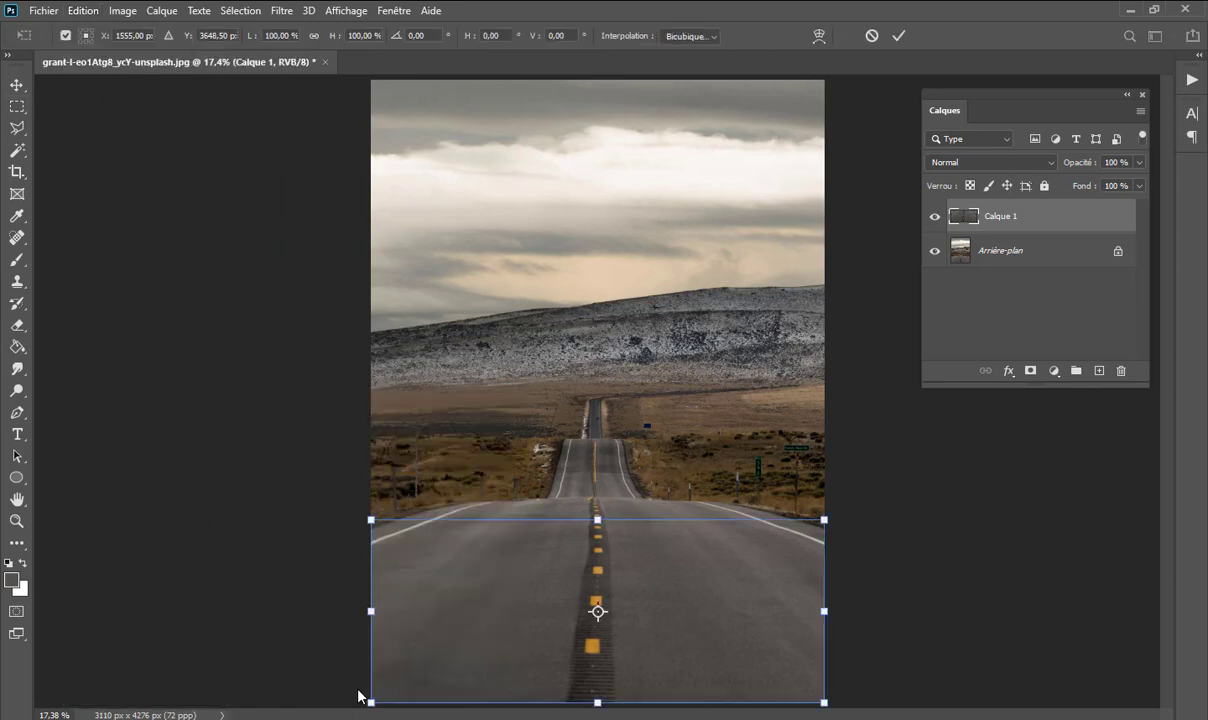
{"action": "left_click_drag", "start_coordinate": [372, 705], "coordinate": [561, 703]}
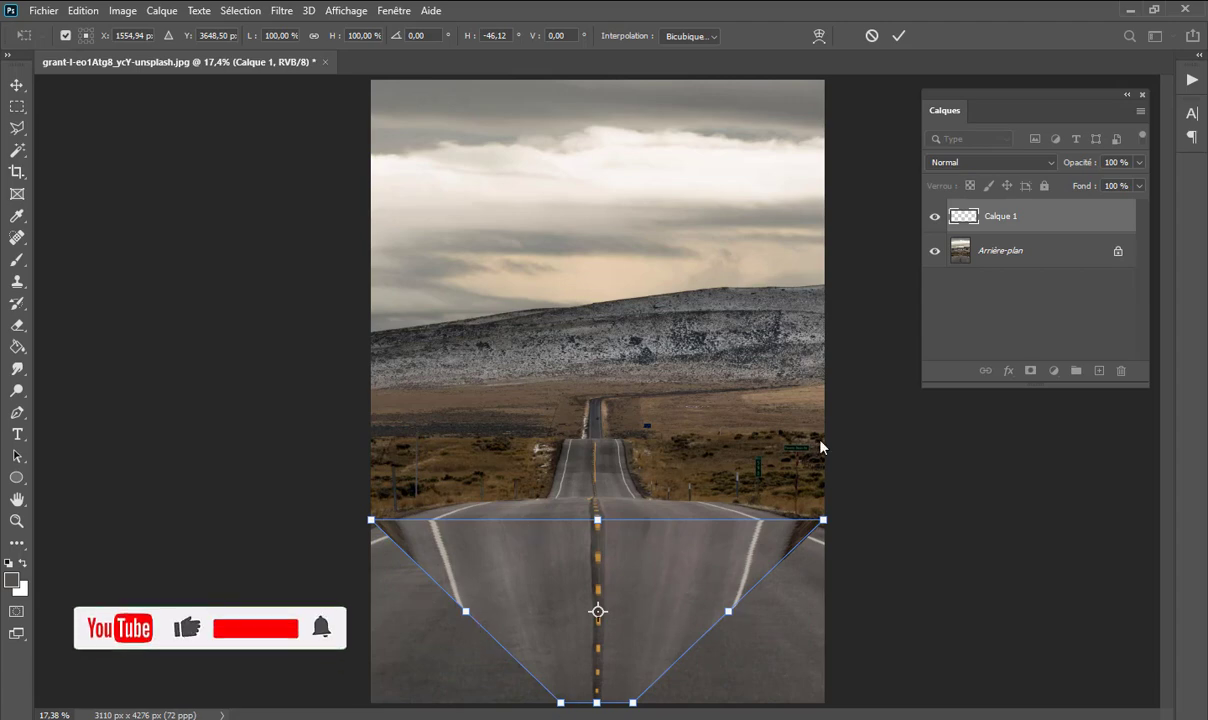
{"action": "left_click", "coordinate": [900, 37]}
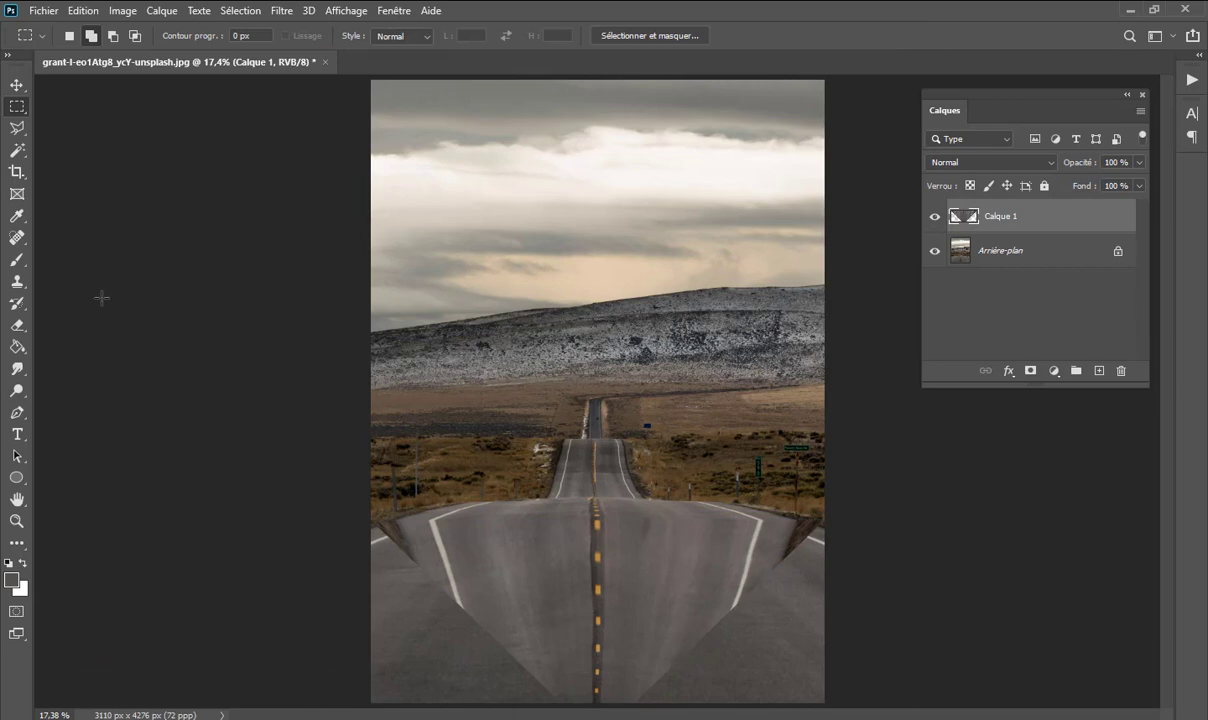
Step: Outline the yellow centre stripe with the Polygonal Lasso and copy it to a new layer, Calque 2
{"action": "left_click", "coordinate": [17, 128]}
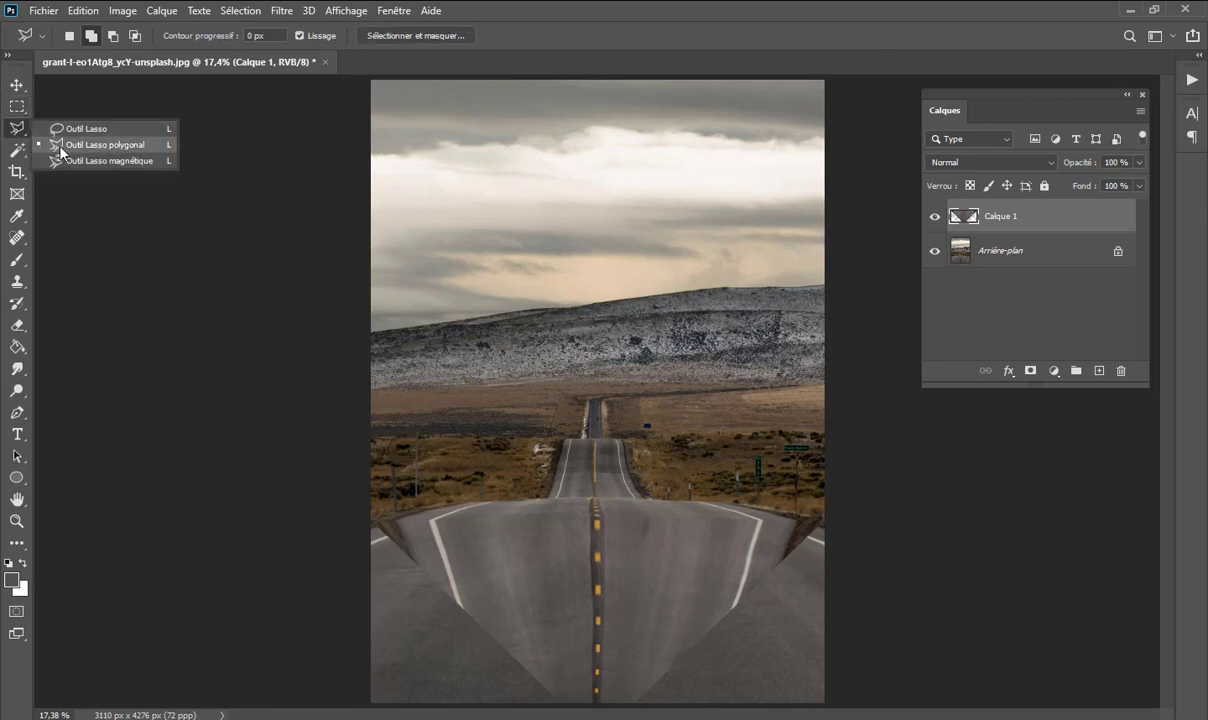
{"action": "left_click", "coordinate": [61, 148]}
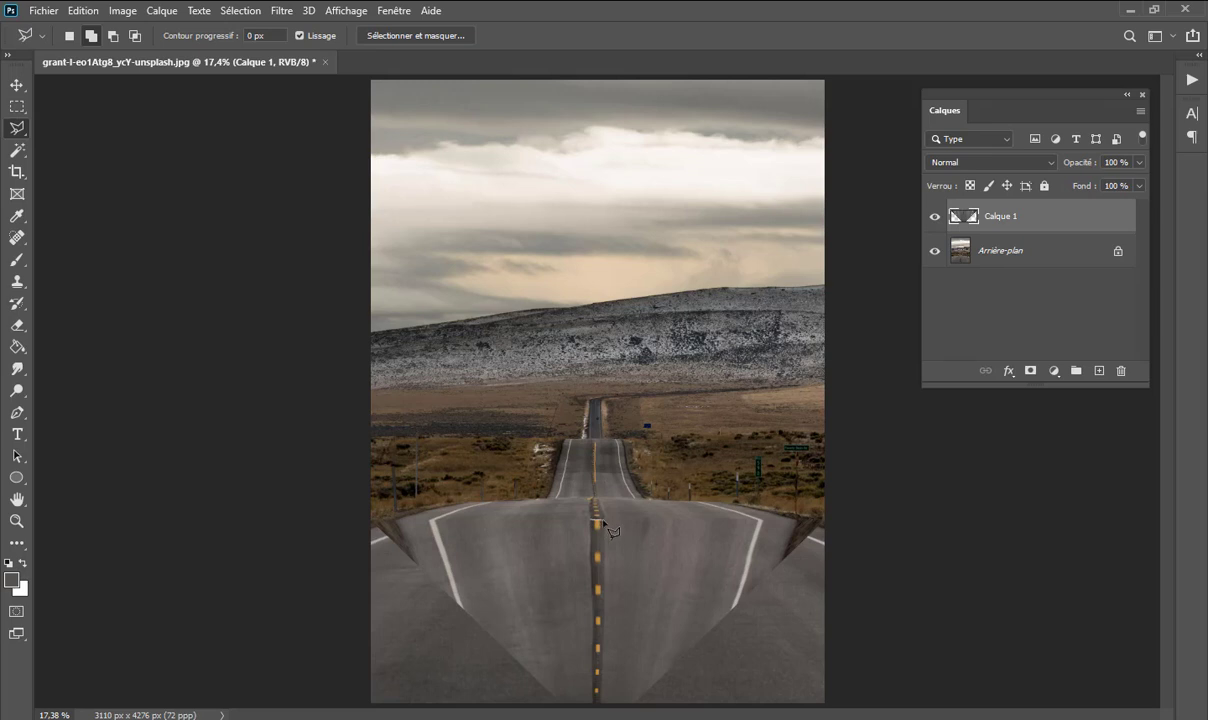
{"action": "left_click", "coordinate": [603, 519]}
{"action": "left_click", "coordinate": [601, 703]}
{"action": "left_click", "coordinate": [590, 703]}
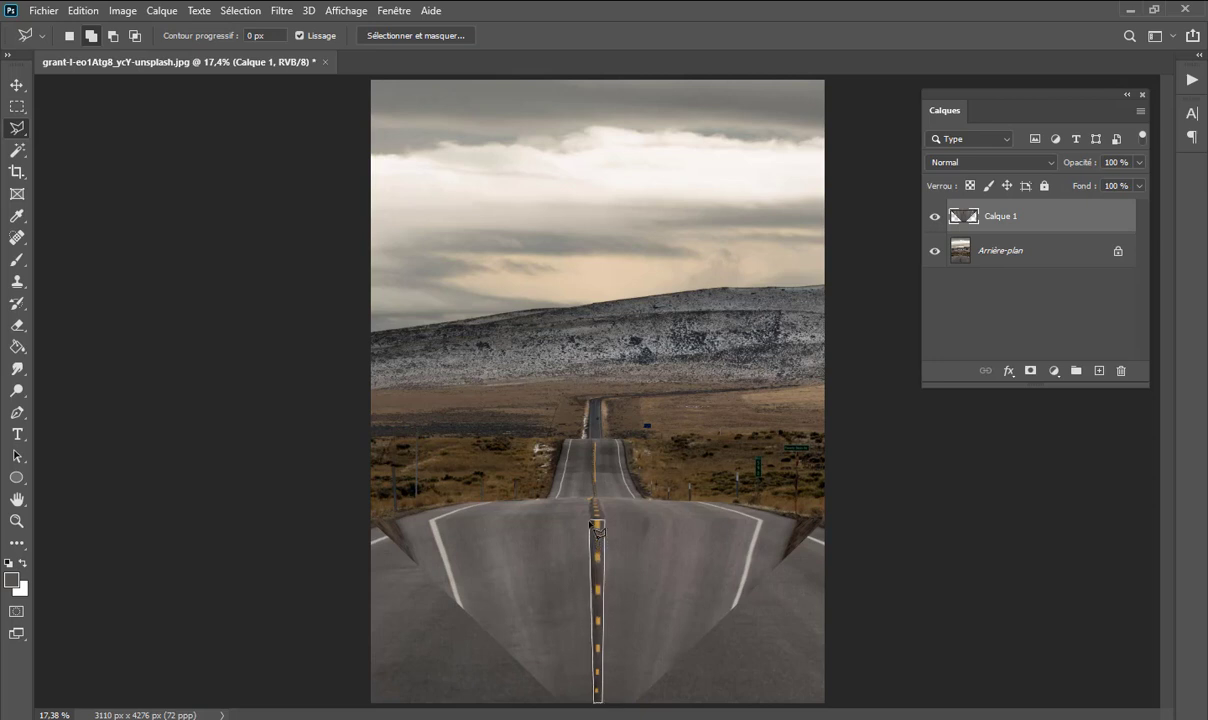
{"action": "left_click", "coordinate": [597, 525]}
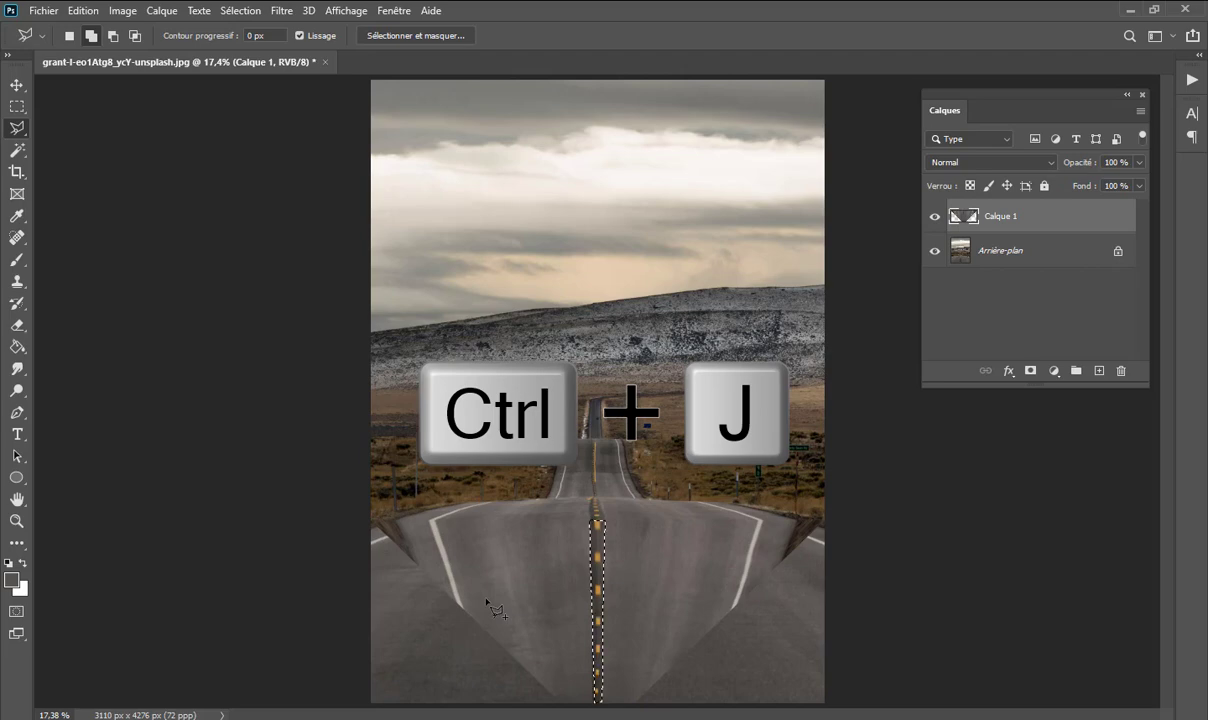
{"action": "key", "text": "ctrl+j"}
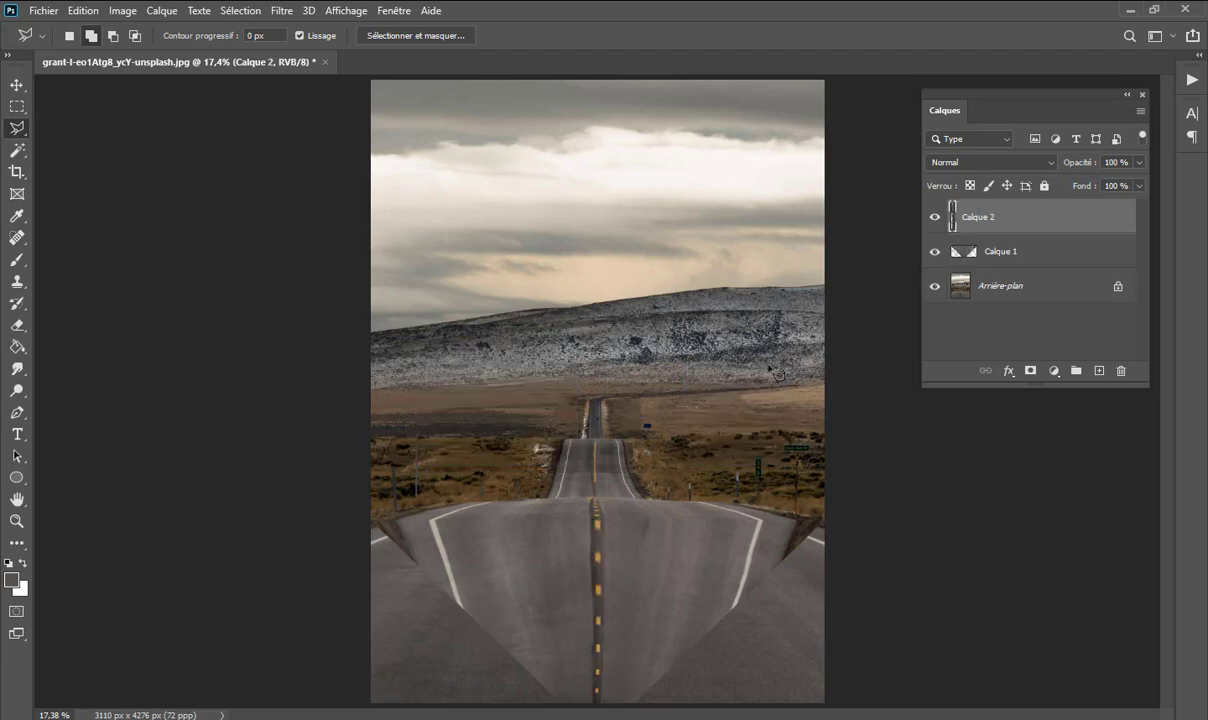
Step: Toggle Calque 1 and background visibility to check Calque 2, then select Calque 1
{"action": "left_click", "coordinate": [935, 251]}
{"action": "left_click", "coordinate": [935, 286]}
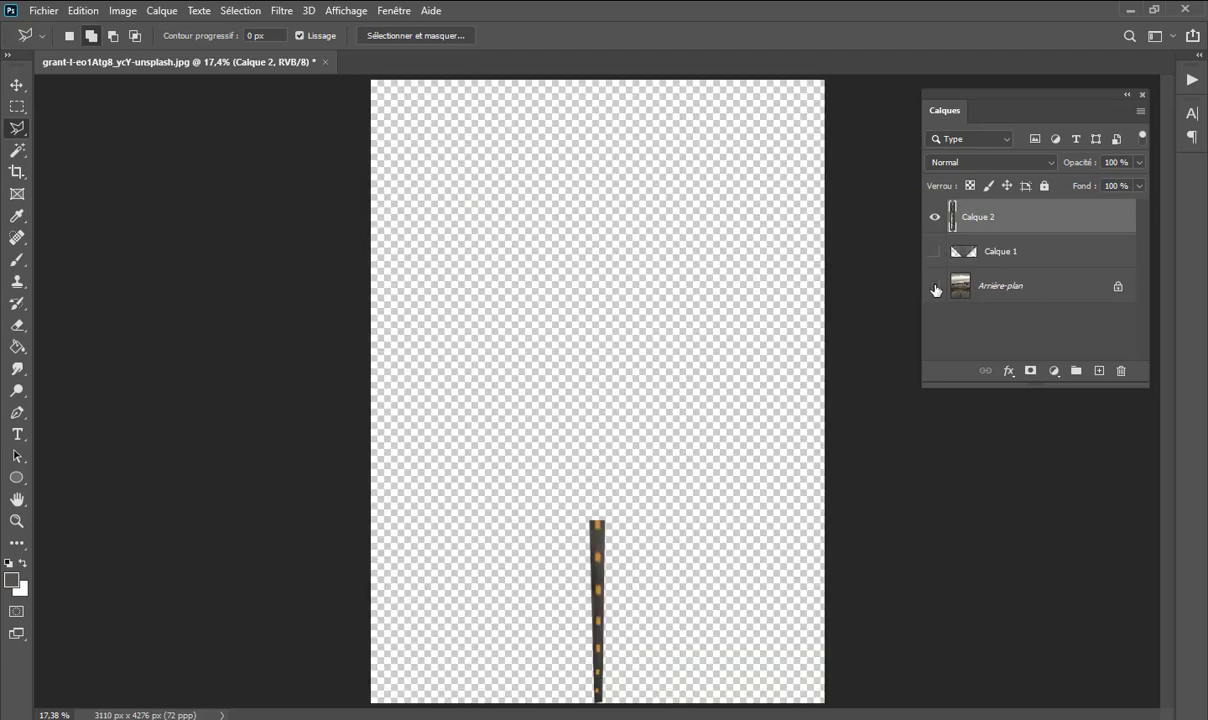
{"action": "left_click", "coordinate": [935, 288]}
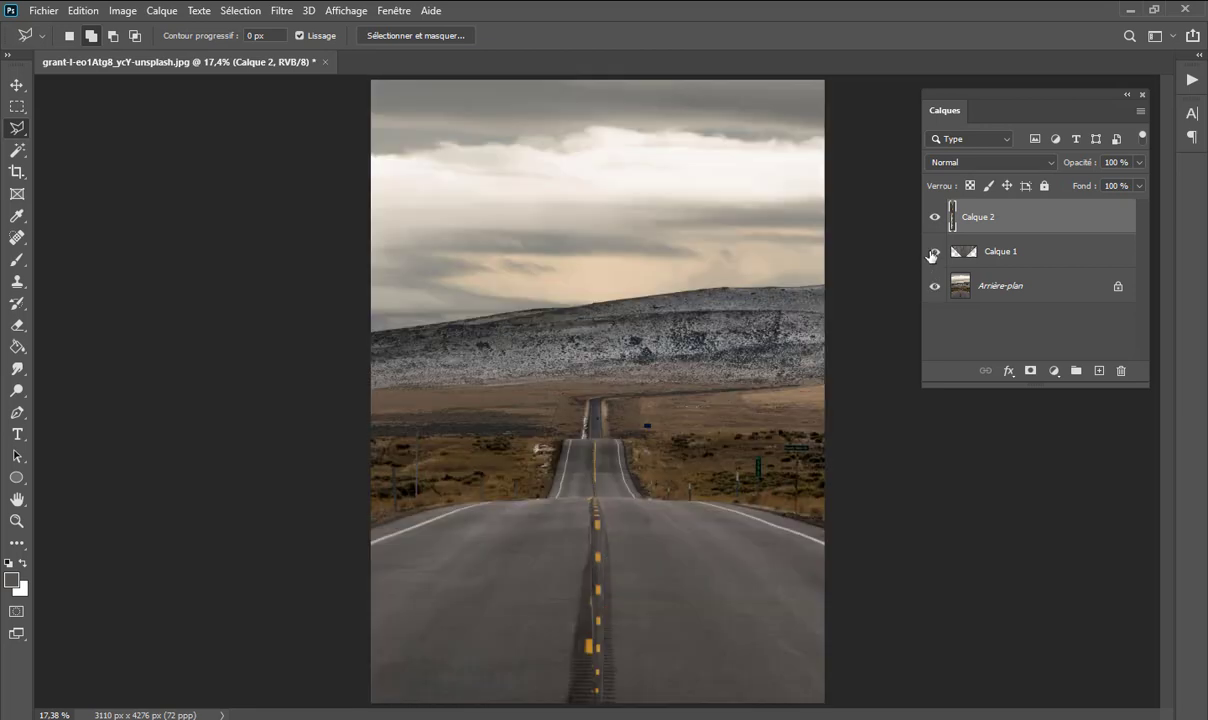
{"action": "left_click", "coordinate": [933, 253]}
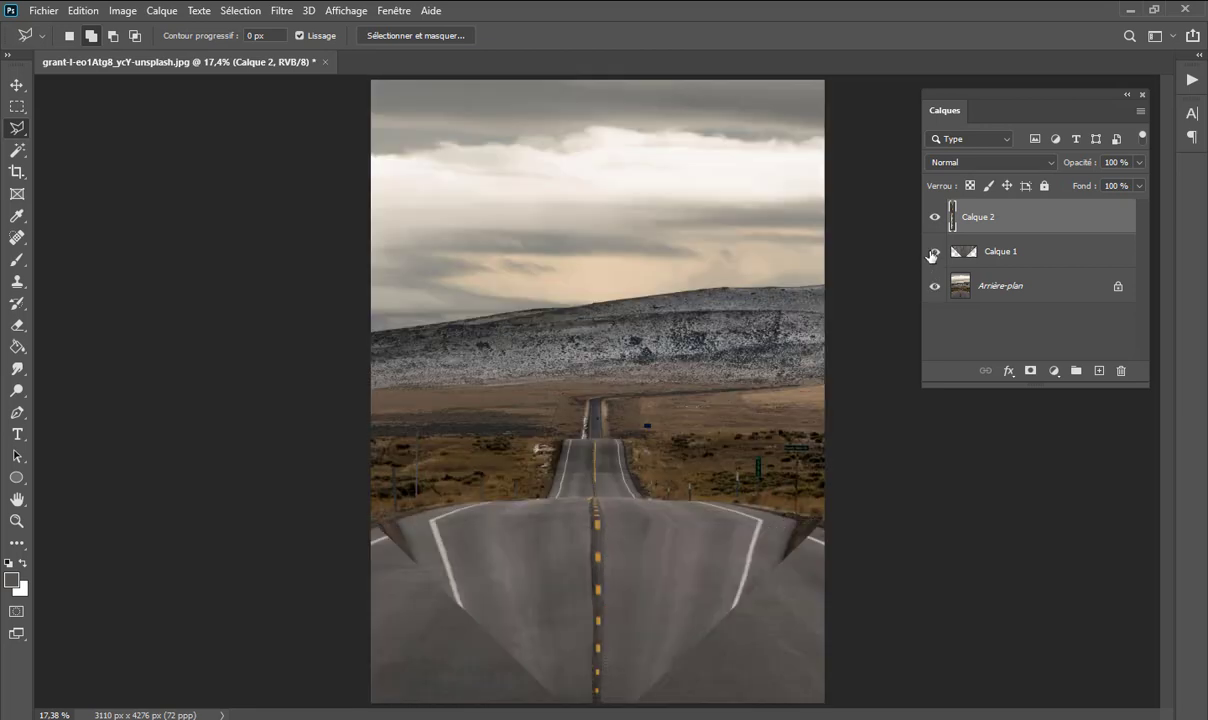
{"action": "left_click", "coordinate": [1084, 256]}
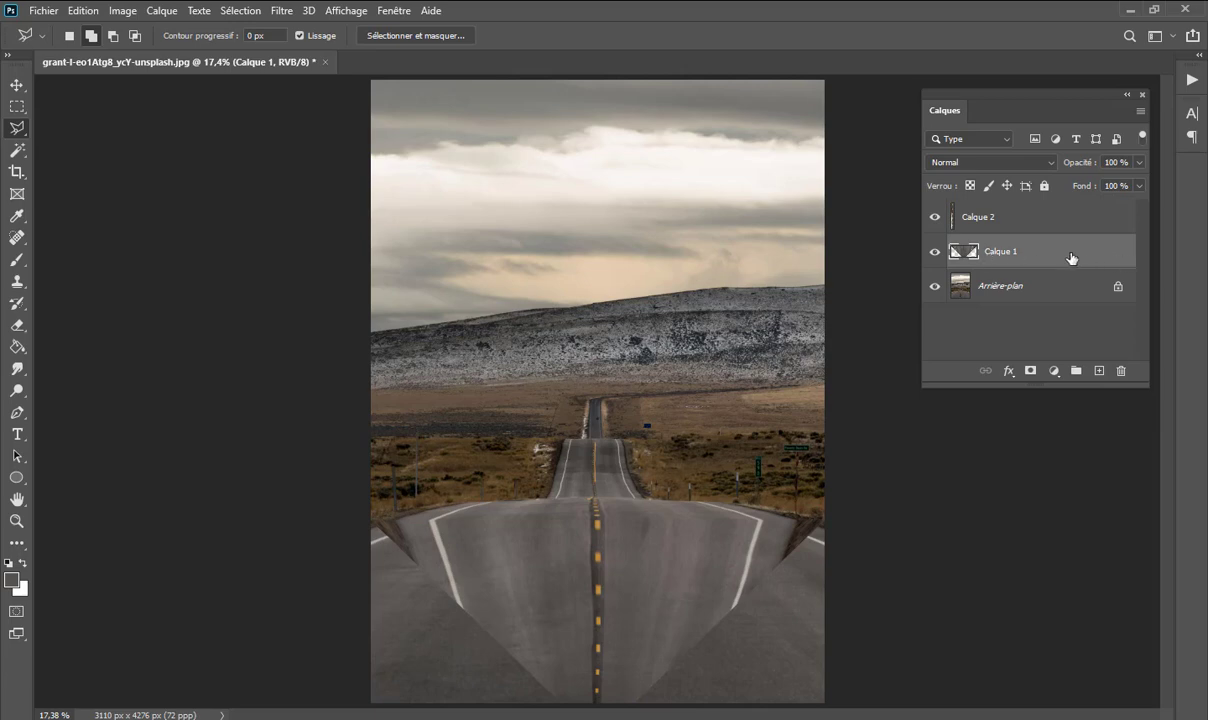
Step: Zoom out to leave room around the image and hide the Calque 2 centre-line layer
{"action": "left_click", "coordinate": [16, 522]}
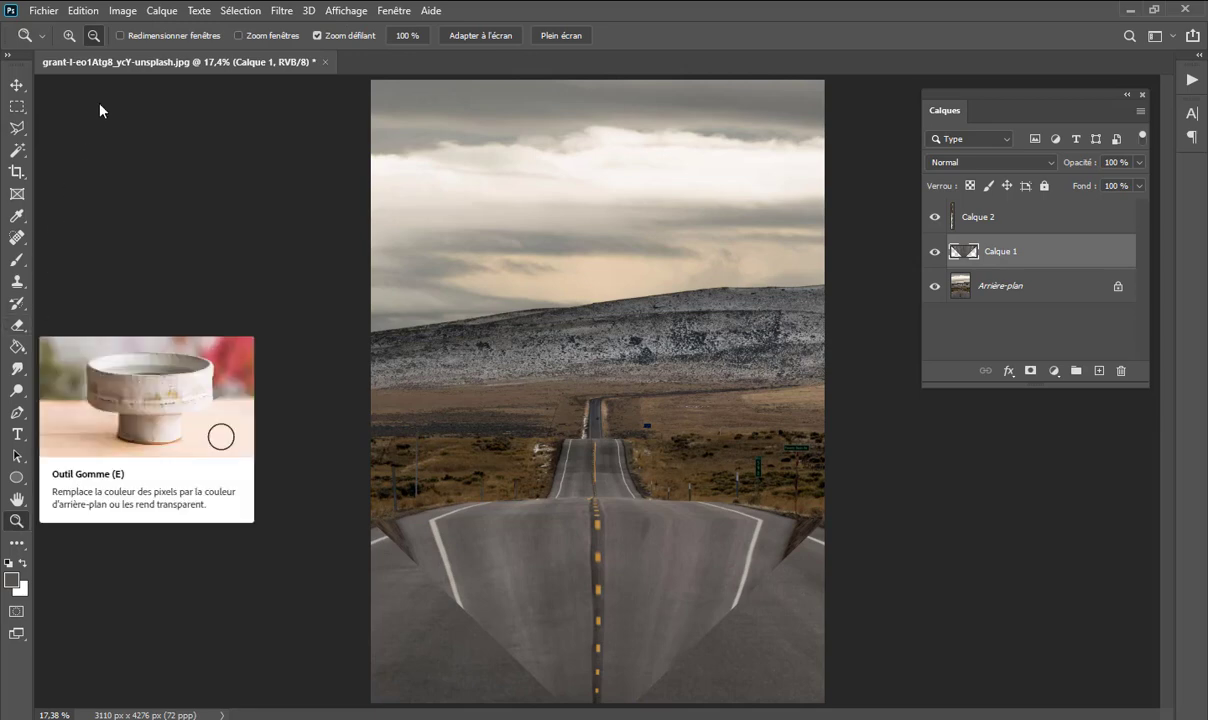
{"action": "left_click", "coordinate": [531, 564]}
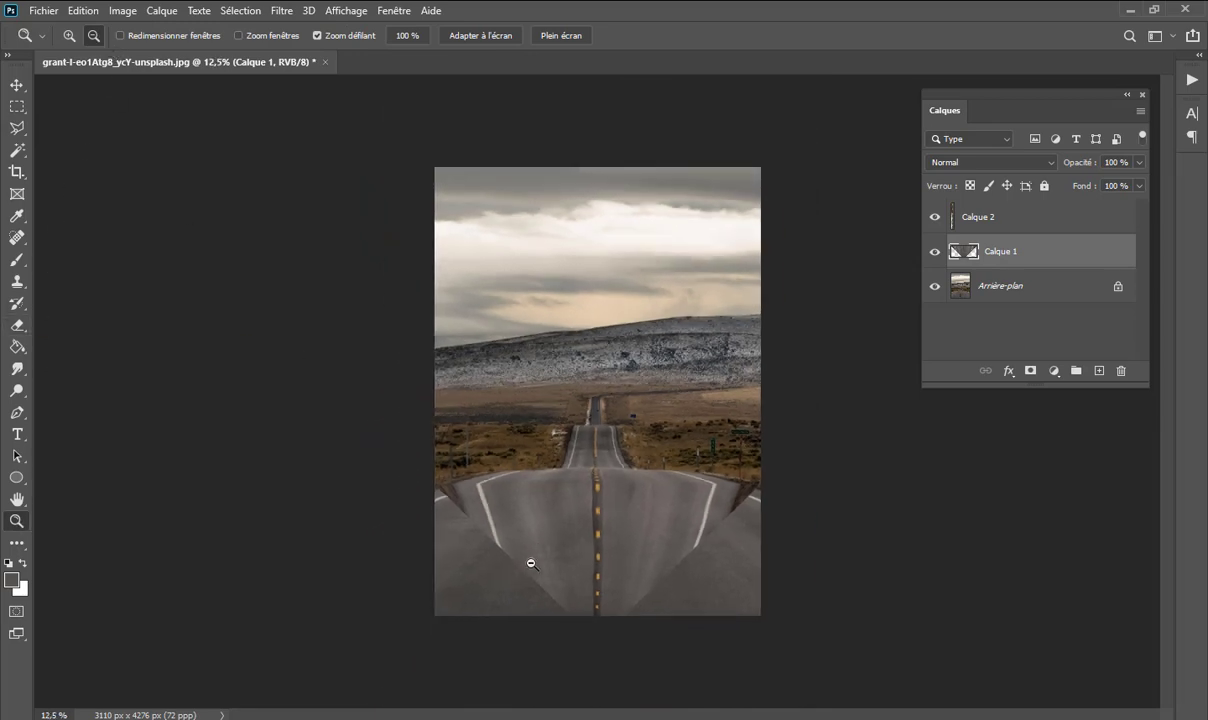
{"action": "left_click", "coordinate": [531, 564]}
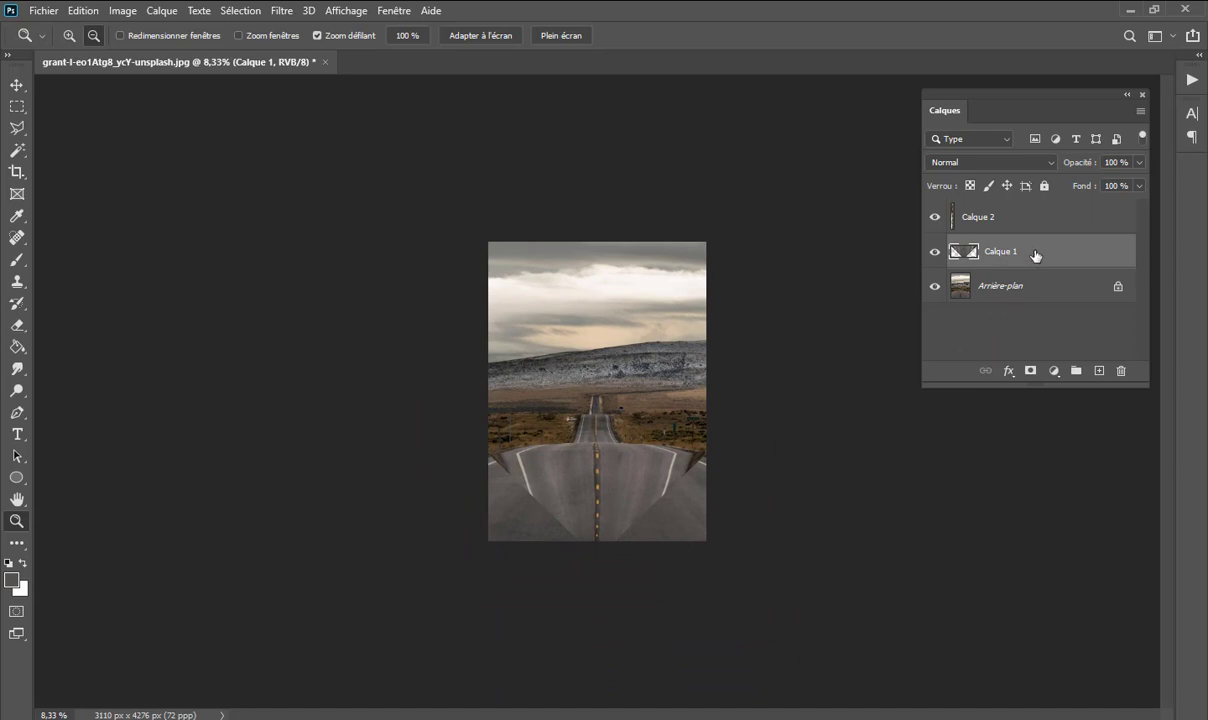
{"action": "left_click", "coordinate": [80, 11]}
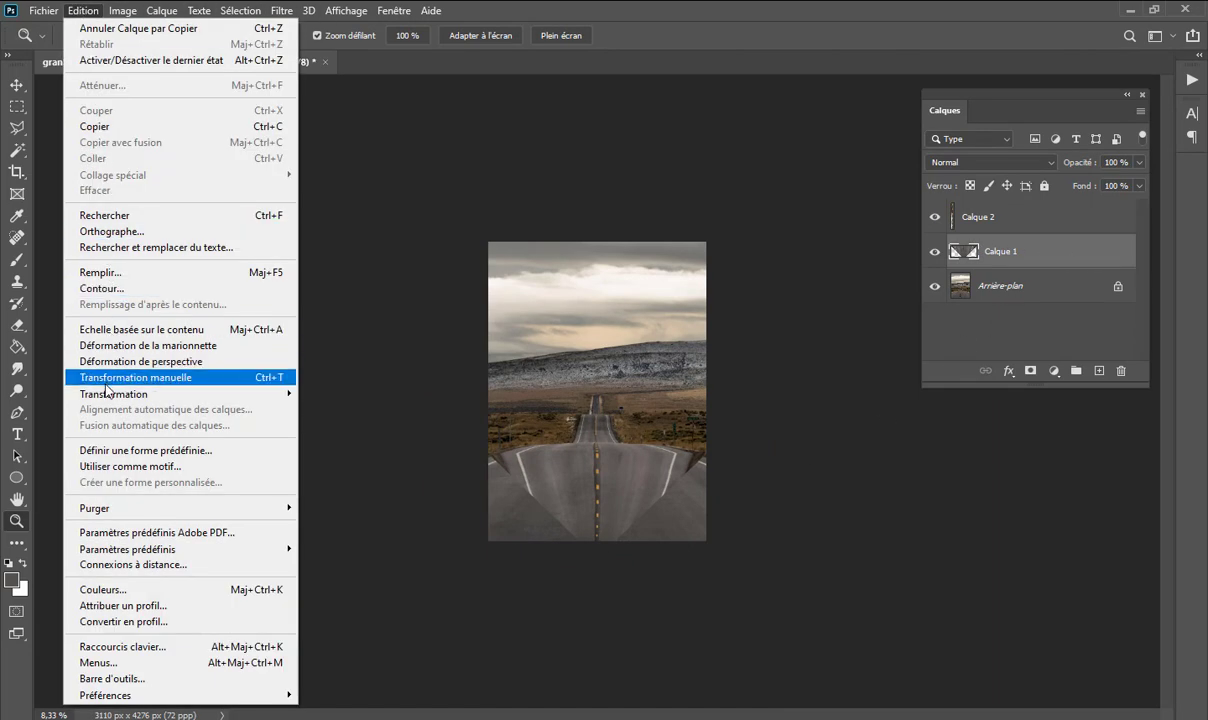
{"action": "mouse_move", "coordinate": [114, 394]}
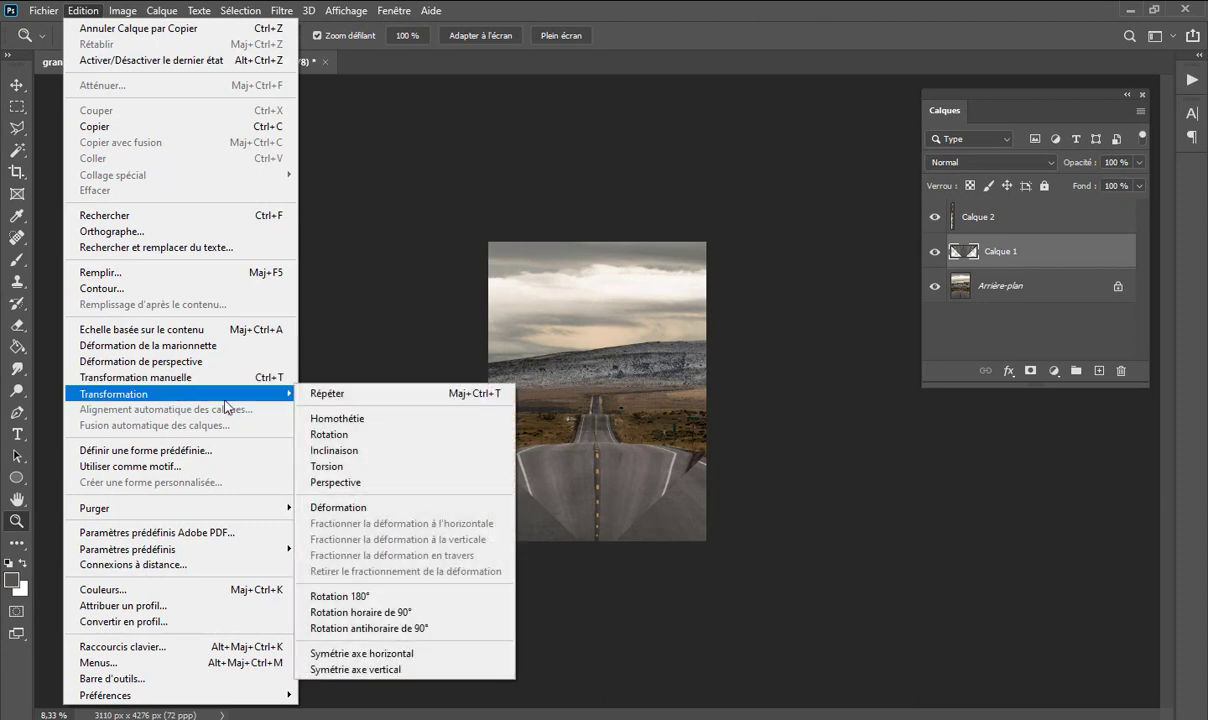
{"action": "left_click", "coordinate": [362, 420]}
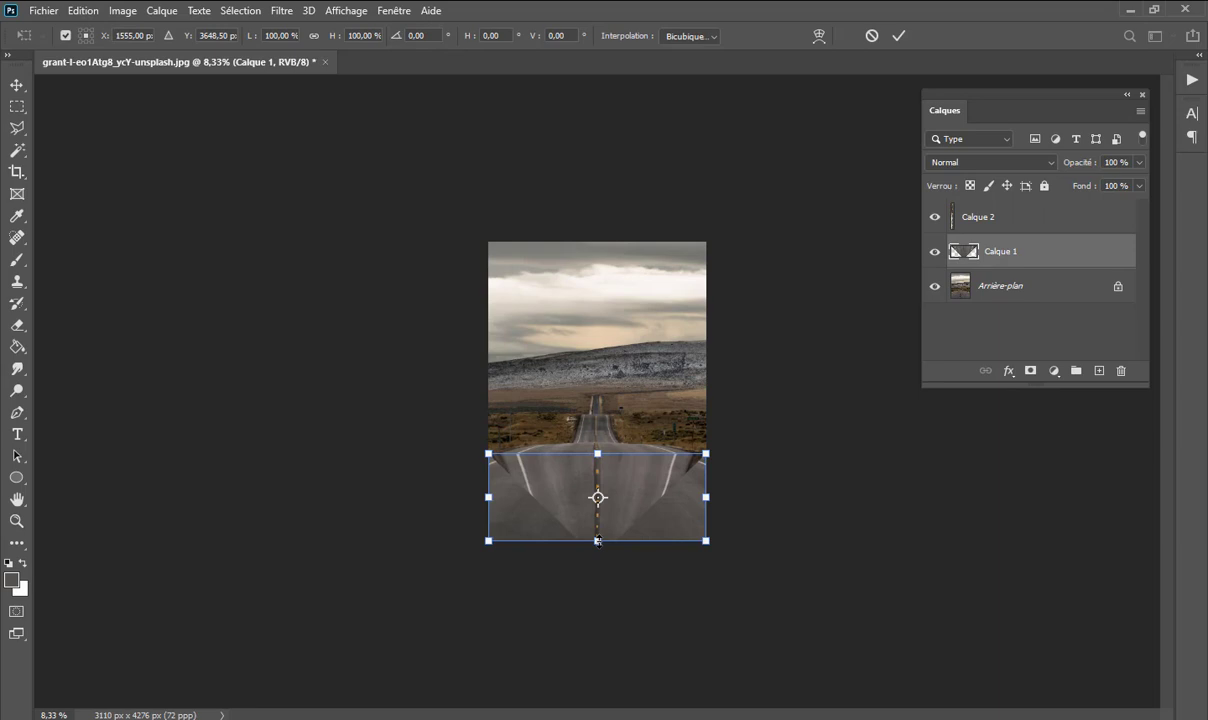
{"action": "left_click", "coordinate": [935, 217]}
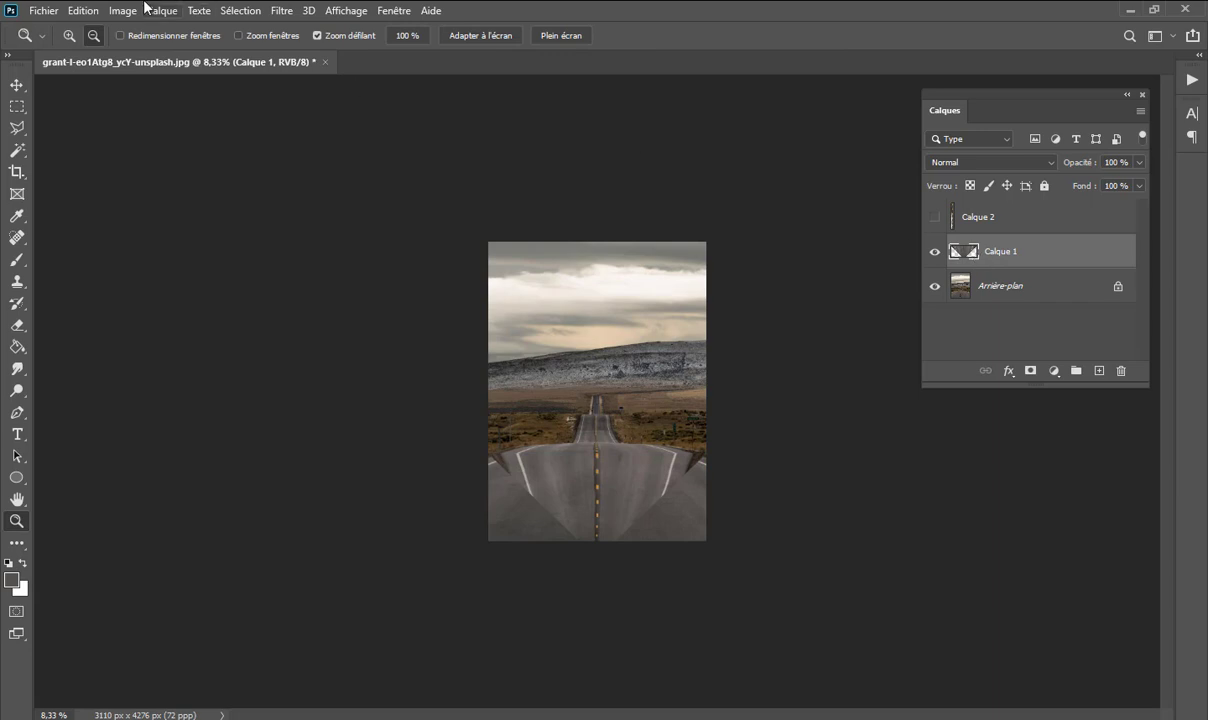
Step: Stretch Calque 1 downward to 286% height so the road reaches the canvas bottom
{"action": "left_click", "coordinate": [83, 11]}
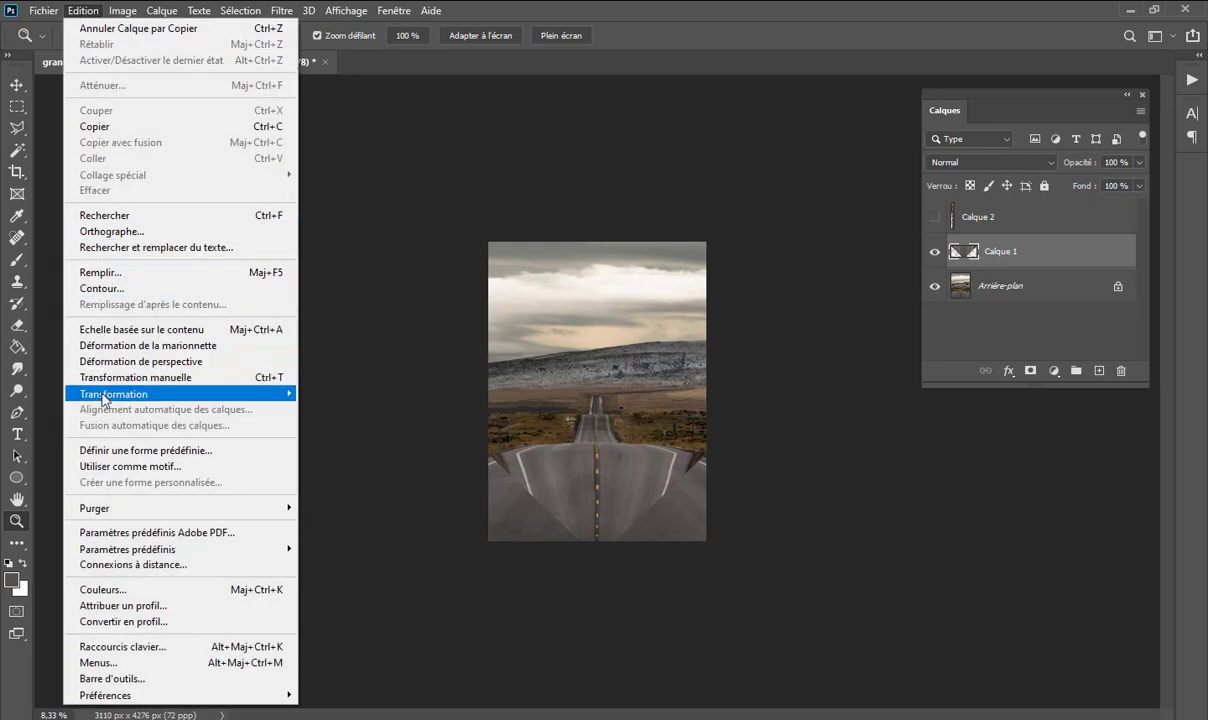
{"action": "mouse_move", "coordinate": [180, 394]}
{"action": "left_click", "coordinate": [345, 418]}
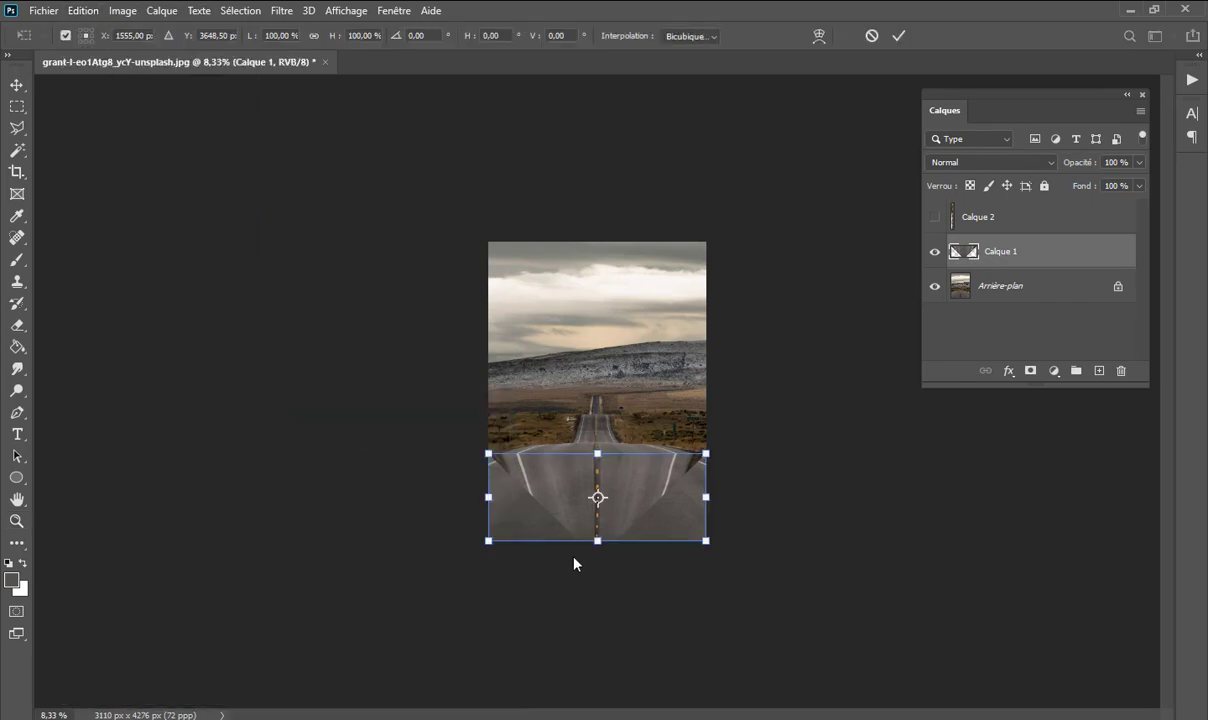
{"action": "left_click_drag", "start_coordinate": [598, 541], "coordinate": [595, 704]}
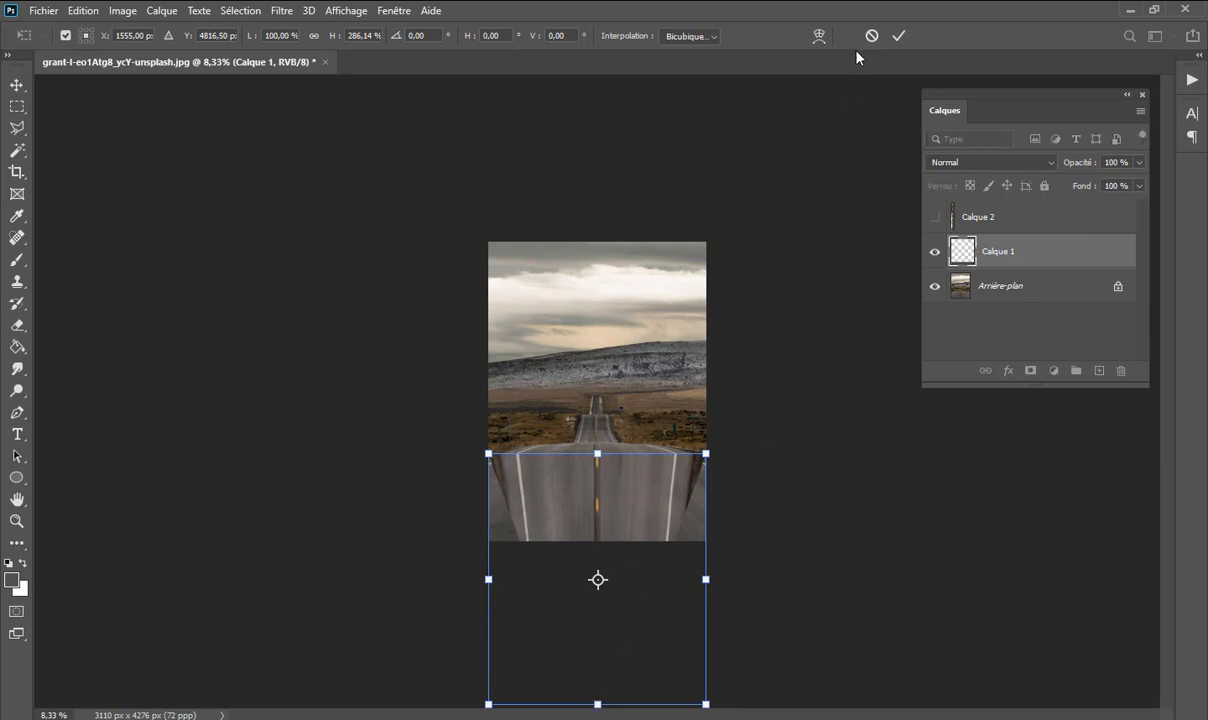
{"action": "left_click", "coordinate": [900, 37]}
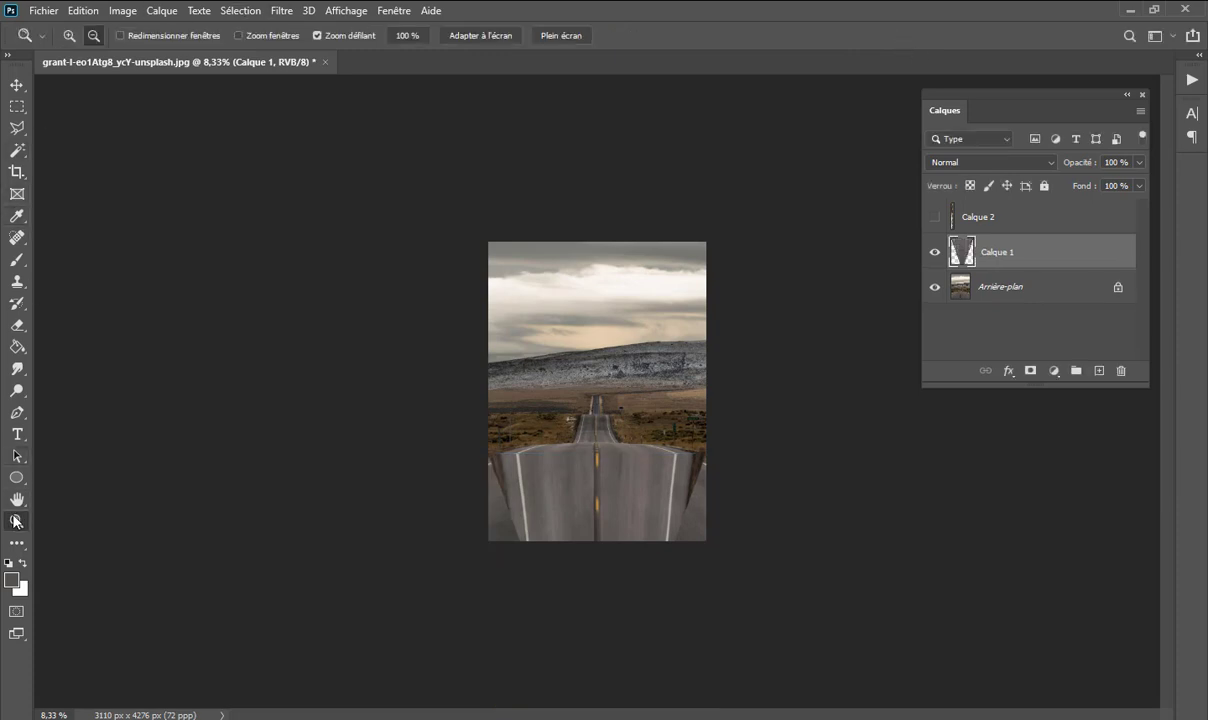
Step: Zoom in on the road and make the Calque 2 centre-line layer visible again
{"action": "left_click", "coordinate": [582, 499]}
{"action": "left_click", "coordinate": [584, 498]}
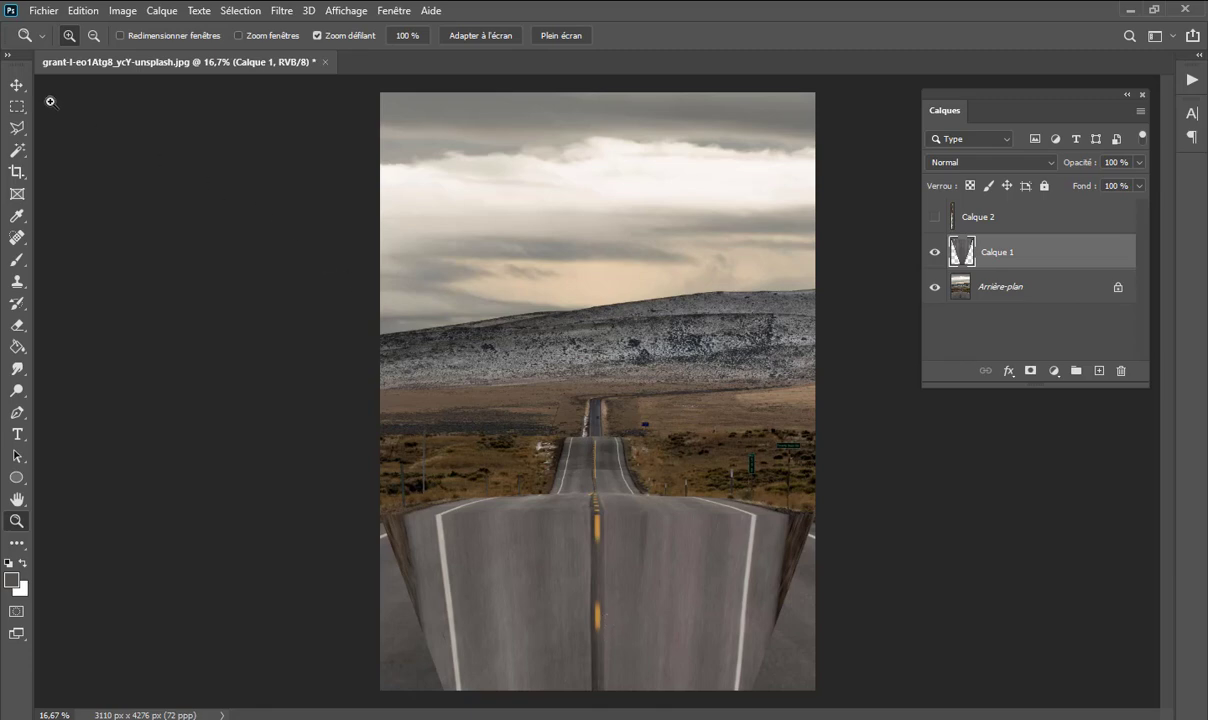
{"action": "left_click", "coordinate": [24, 86]}
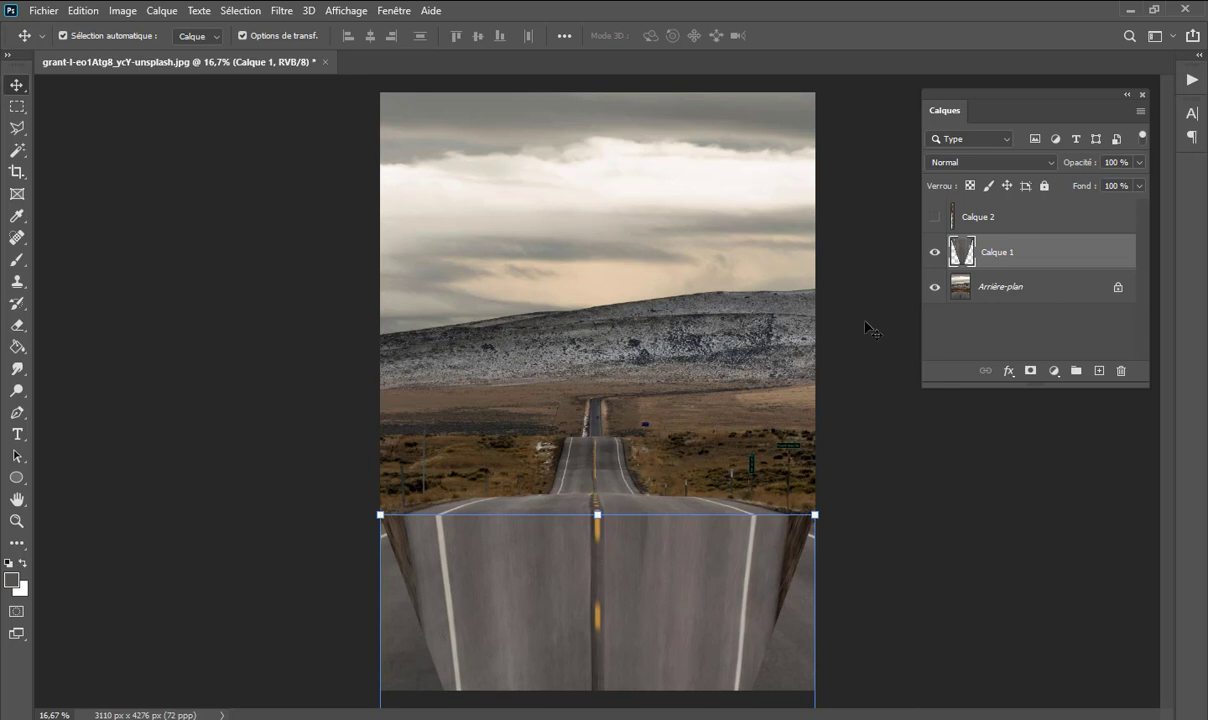
{"action": "left_click", "coordinate": [935, 217]}
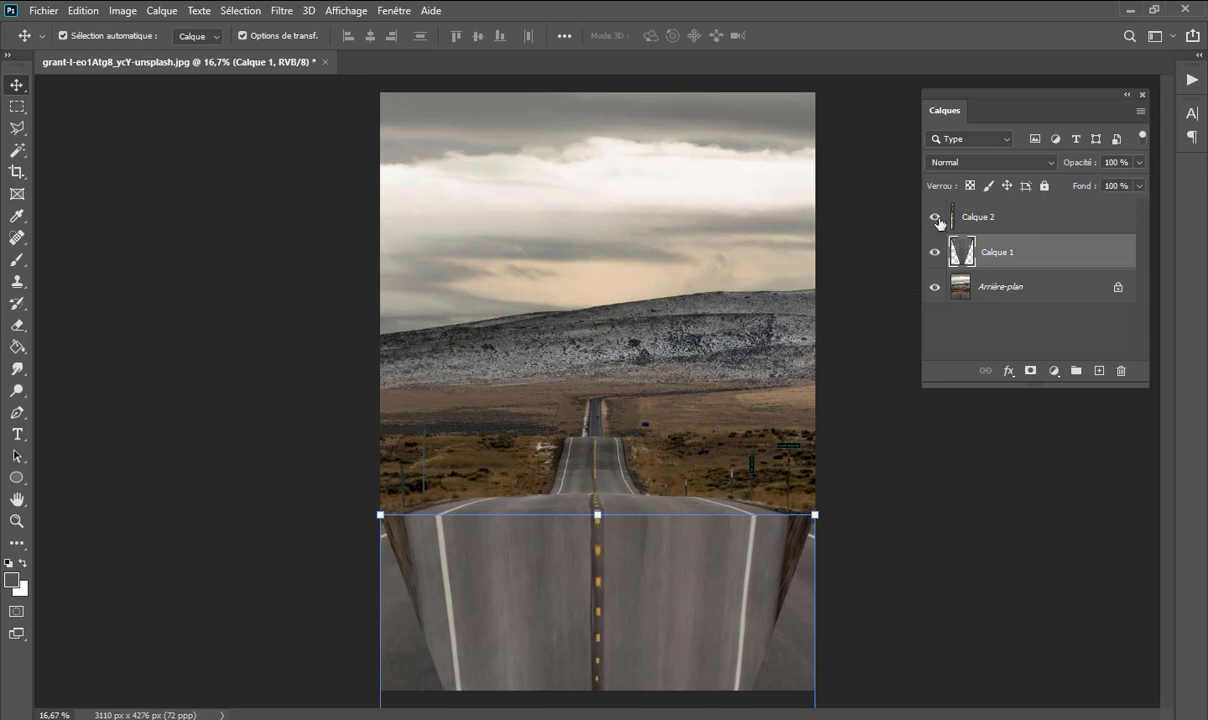
{"action": "left_click", "coordinate": [935, 217]}
{"action": "left_click", "coordinate": [935, 217]}
Step: Widen the Calque 2 centre-line strip to 116.36%
{"action": "left_click", "coordinate": [975, 217]}
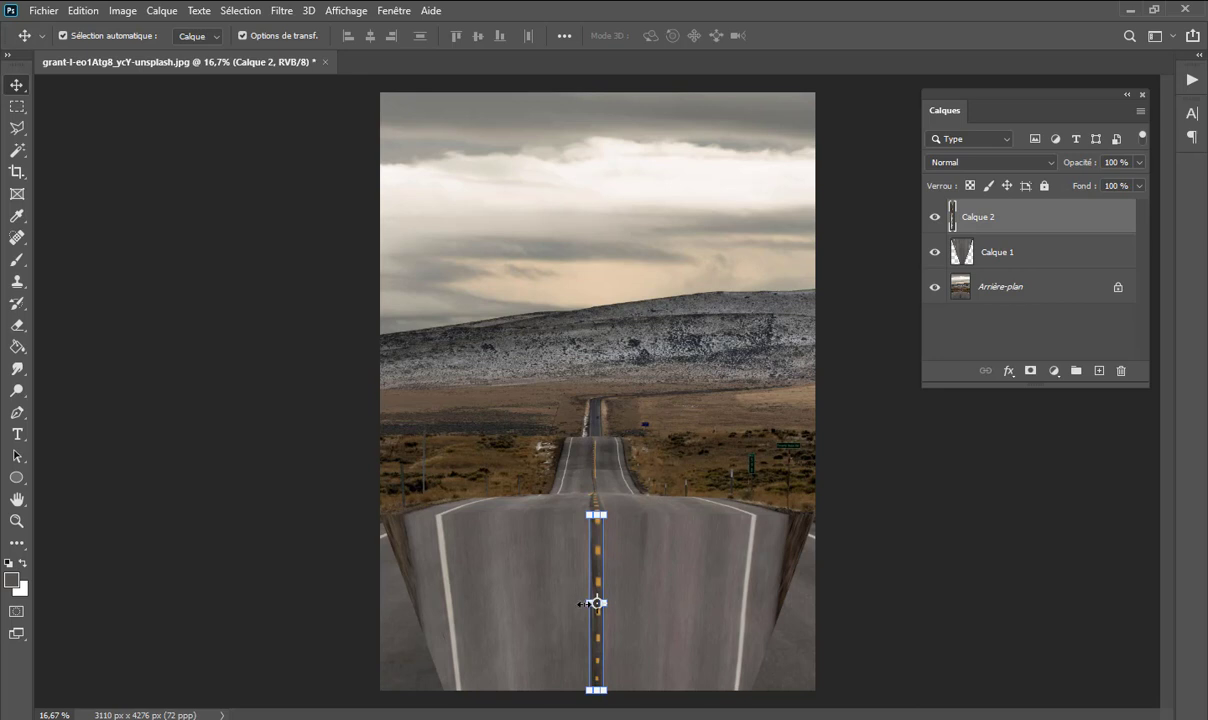
{"action": "left_click_drag", "start_coordinate": [588, 603], "coordinate": [608, 603]}
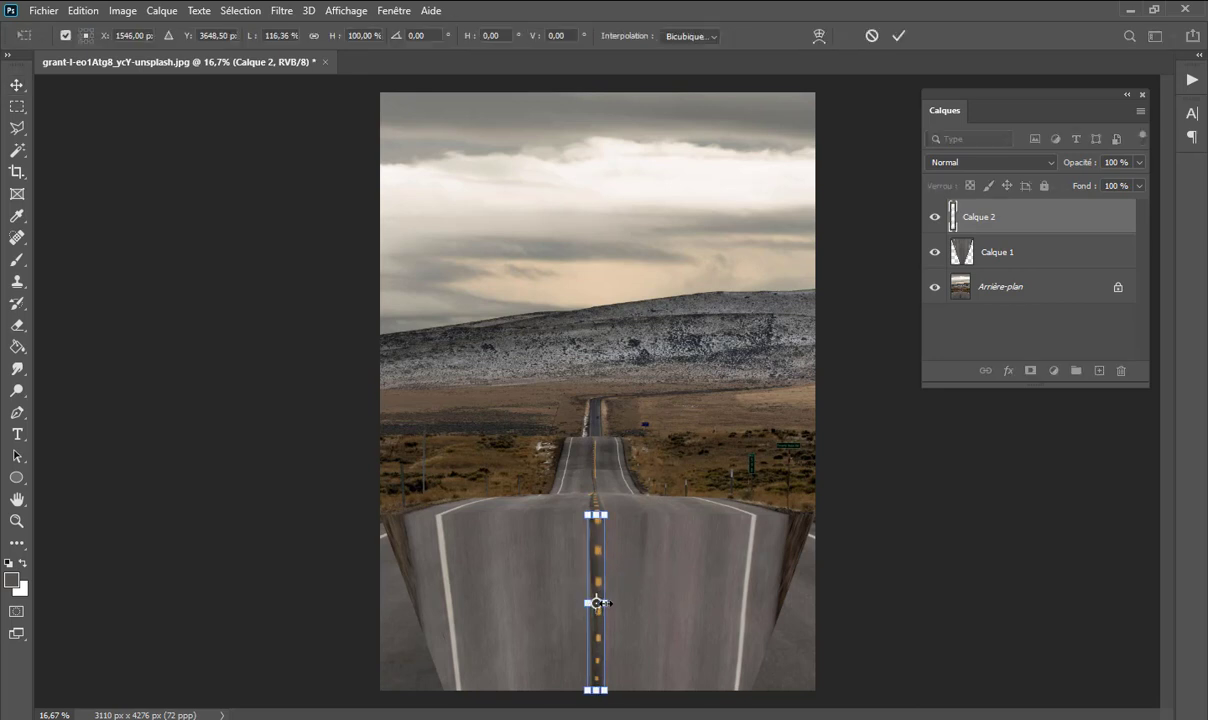
{"action": "left_click", "coordinate": [899, 38]}
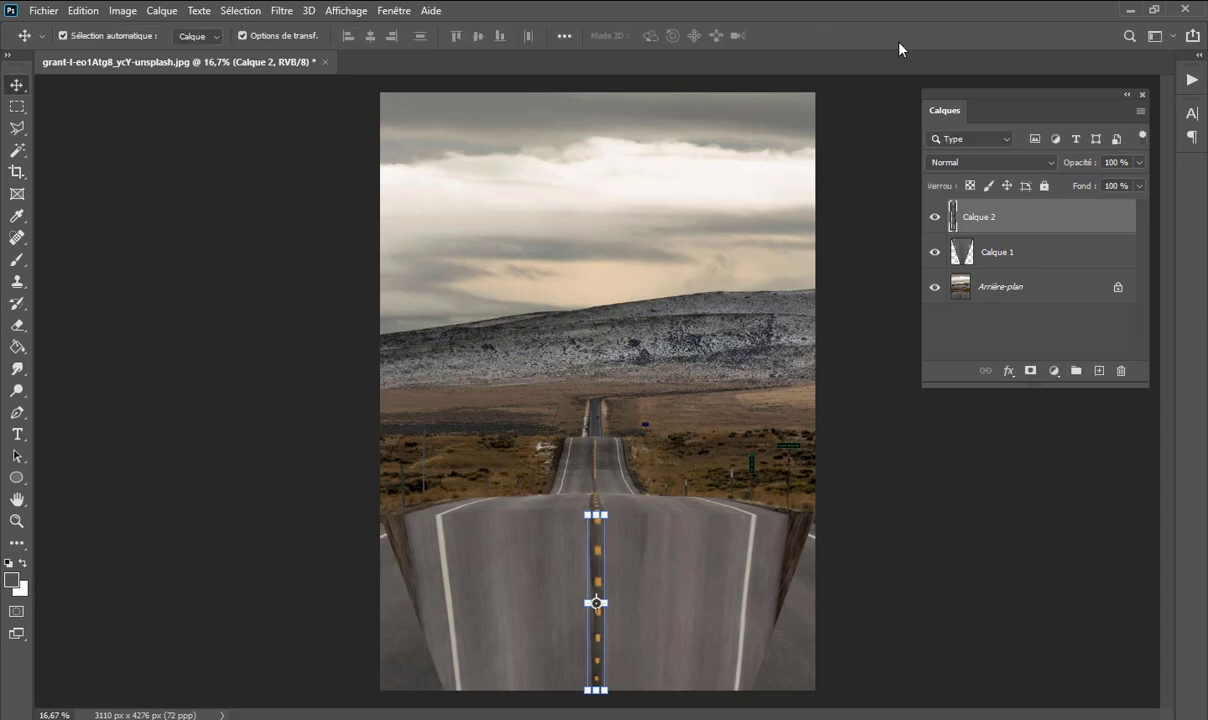
{"action": "left_click", "coordinate": [17, 106]}
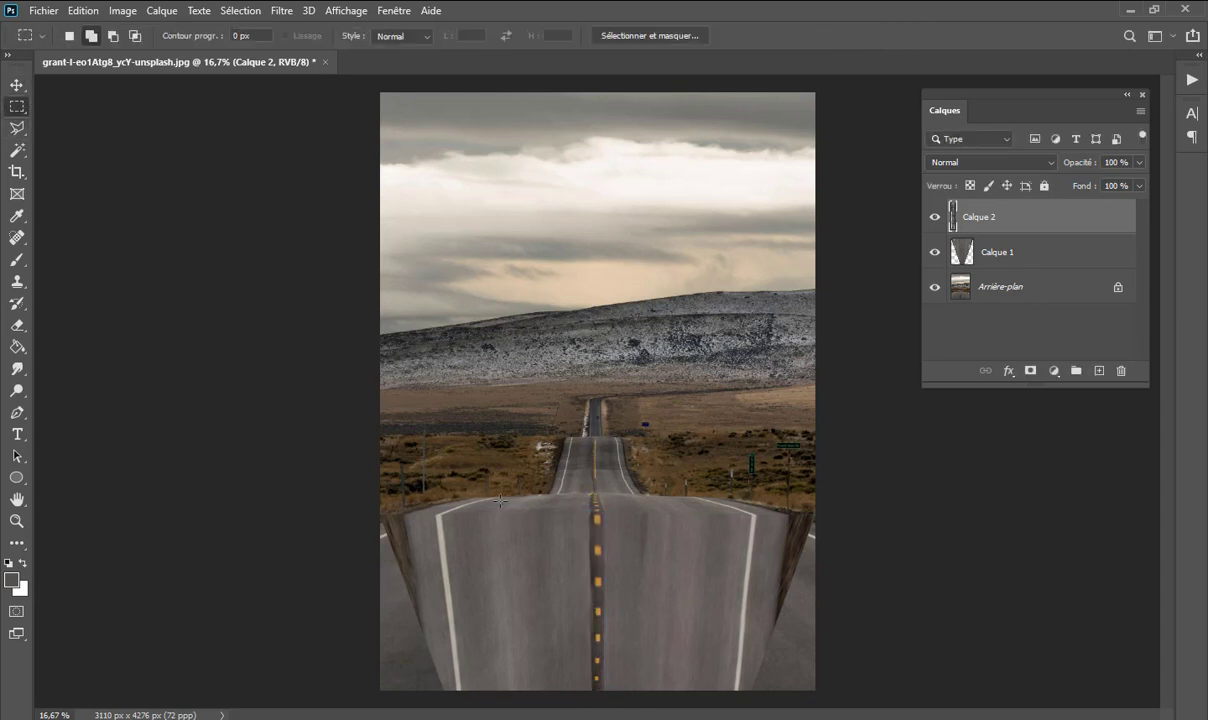
Step: Copy a tall strip of Calque 1's road left of the centre line to a new layer, Calque 3
{"action": "left_click", "coordinate": [961, 254]}
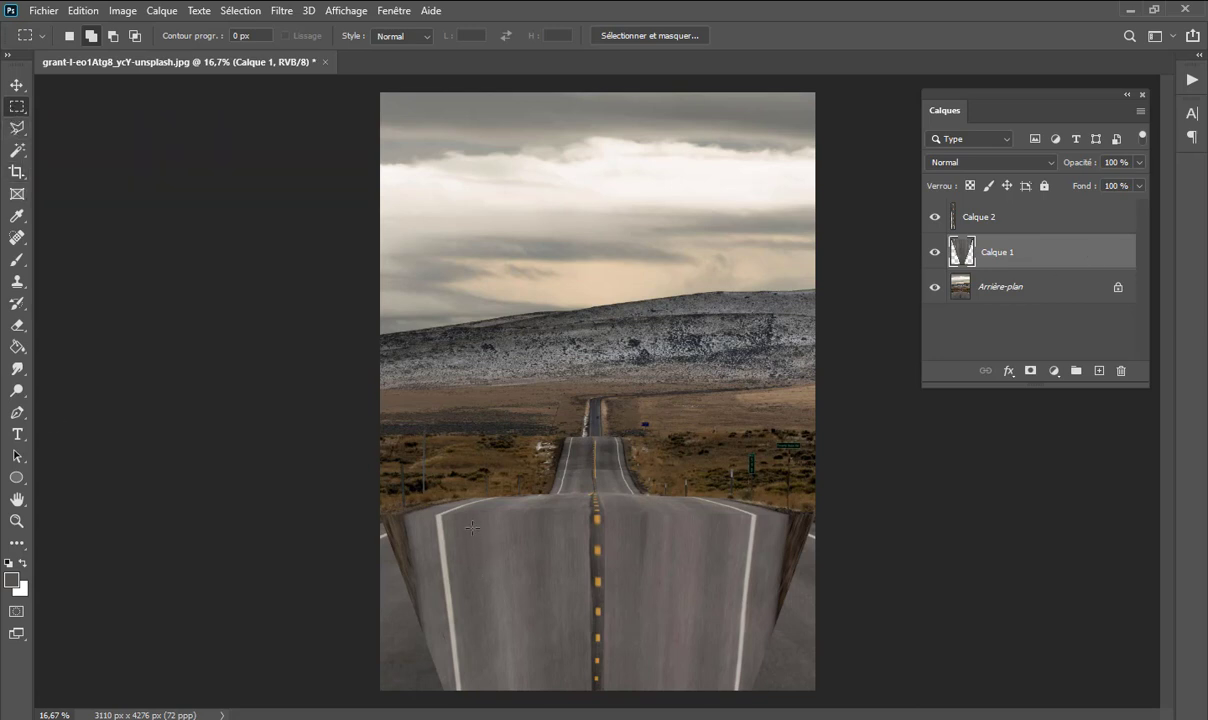
{"action": "left_click_drag", "start_coordinate": [475, 526], "coordinate": [546, 690]}
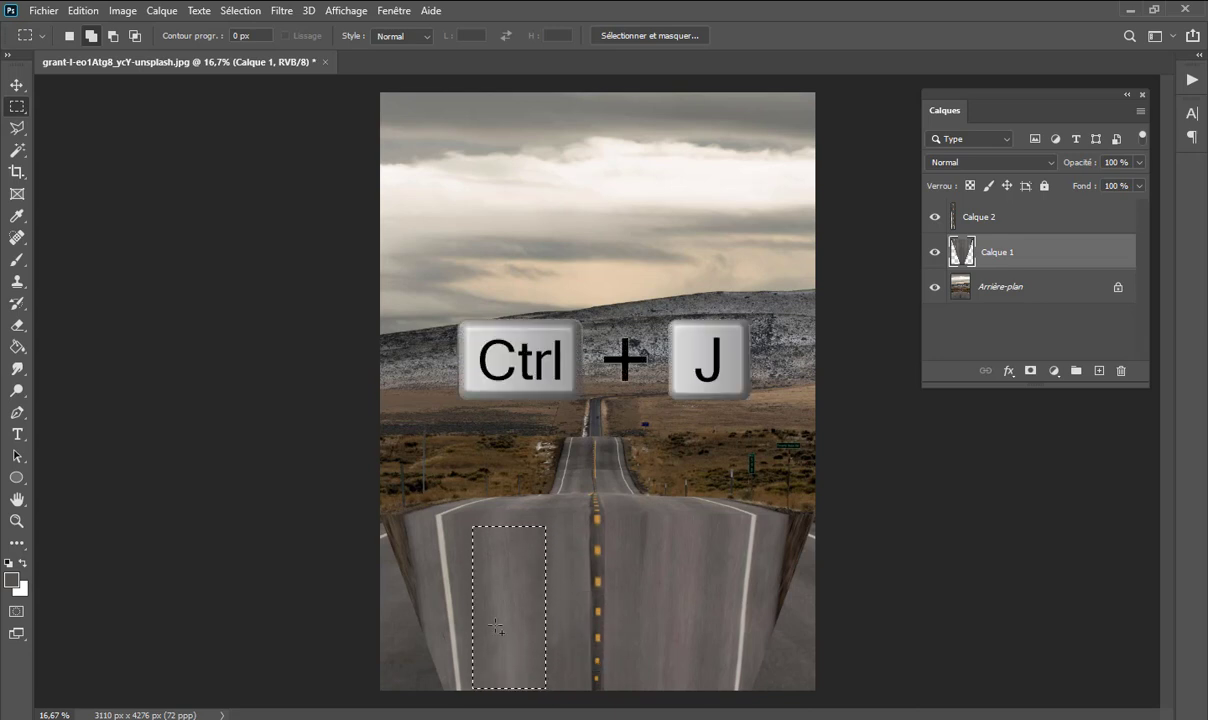
{"action": "key", "text": "ctrl+j"}
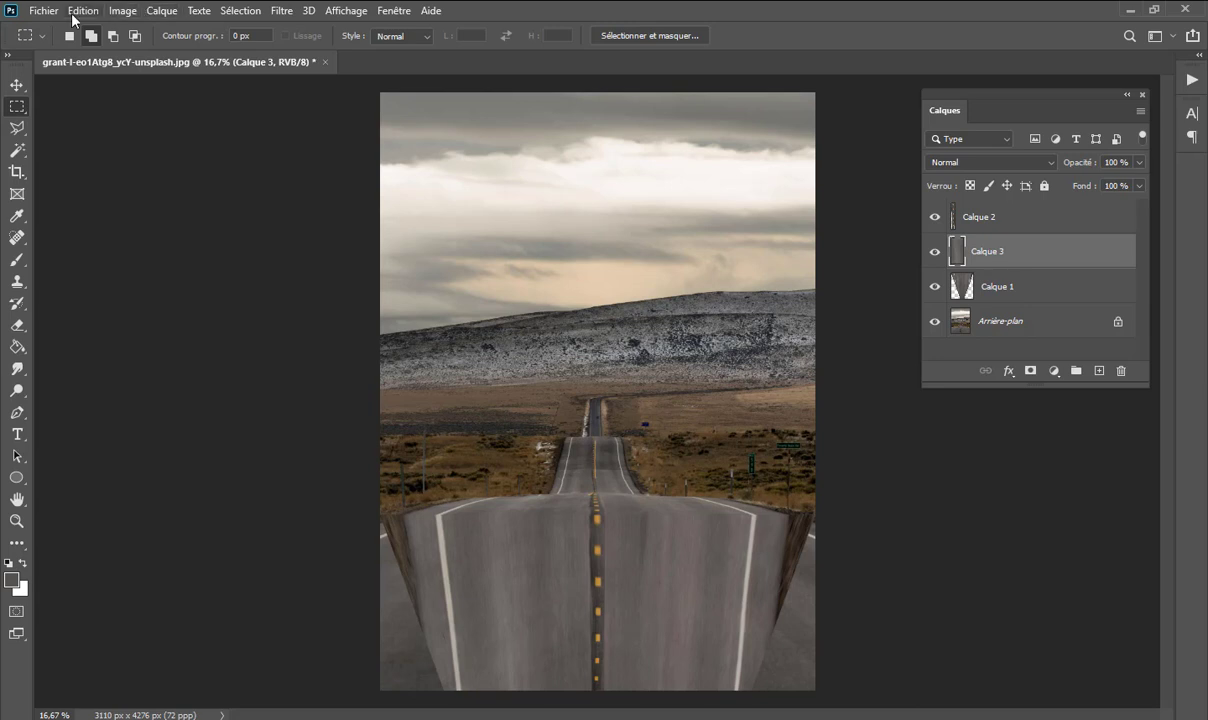
Step: Move the Calque 3 road strip to the left edge, enlarge it and tilt it about 14°
{"action": "left_click", "coordinate": [16, 85]}
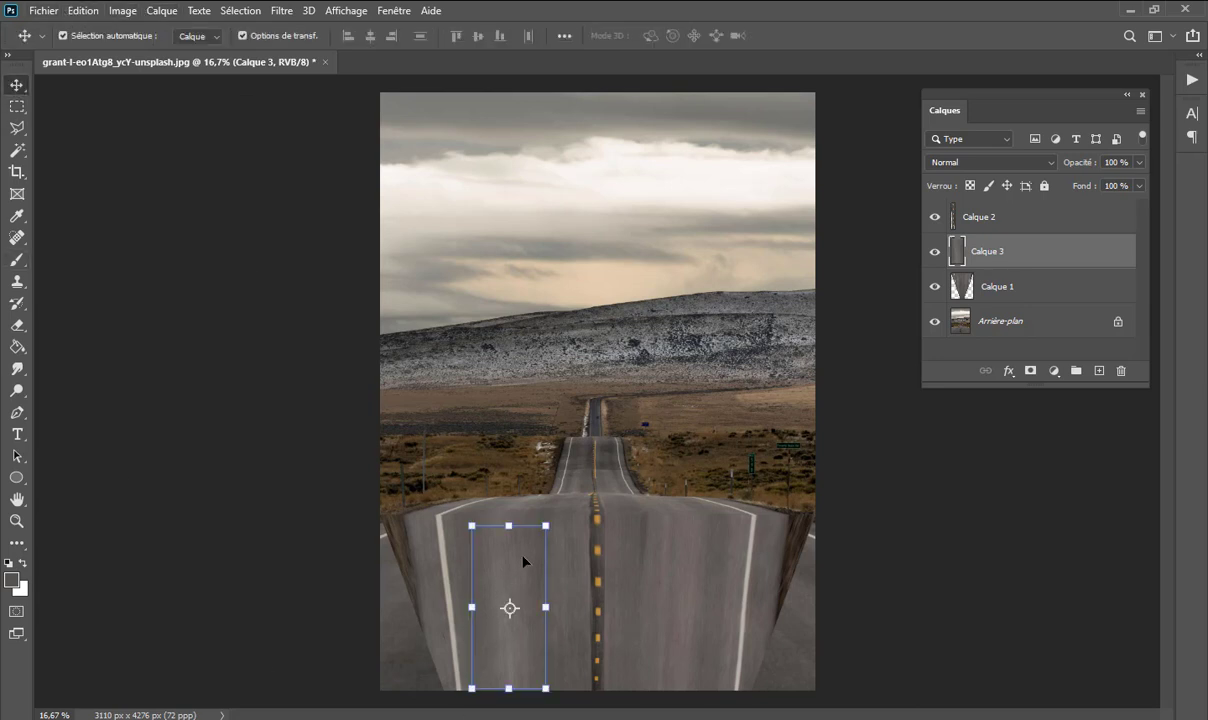
{"action": "mouse_move", "coordinate": [514, 568]}
{"action": "left_mouse_down"}
{"action": "mouse_move", "coordinate": [392, 566]}
{"action": "mouse_move", "coordinate": [390, 552]}
{"action": "left_mouse_up"}
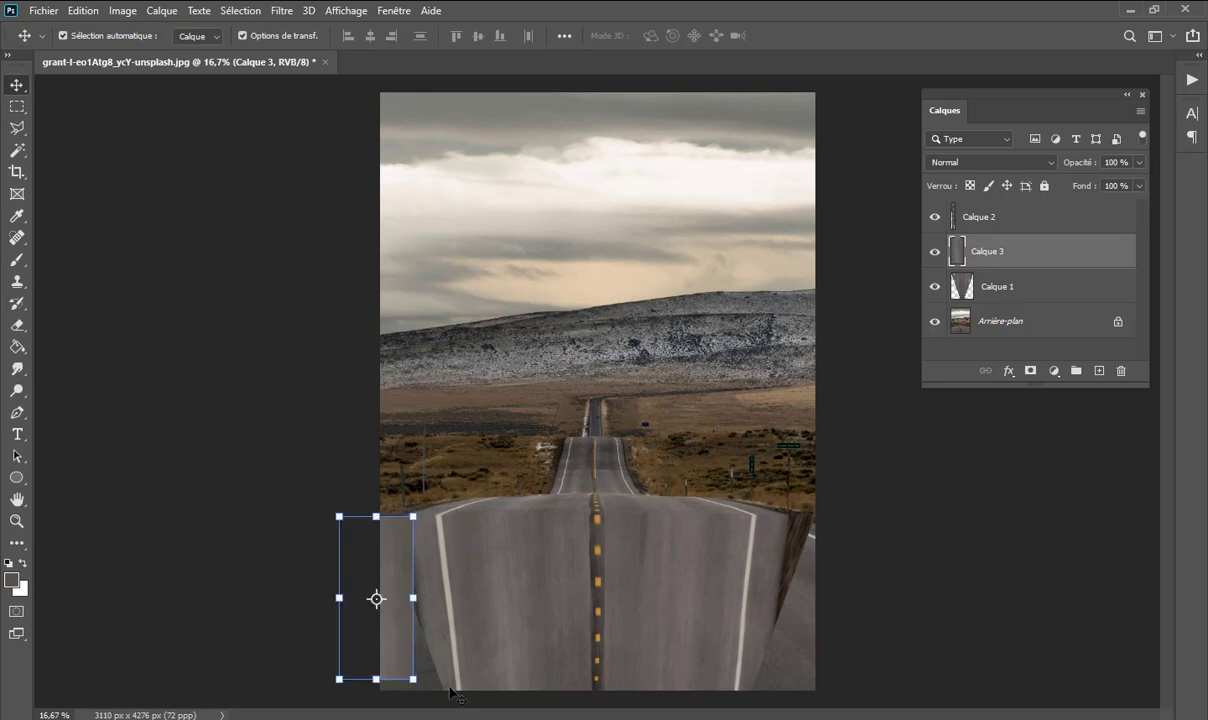
{"action": "left_click_drag", "start_coordinate": [413, 679], "coordinate": [430, 696]}
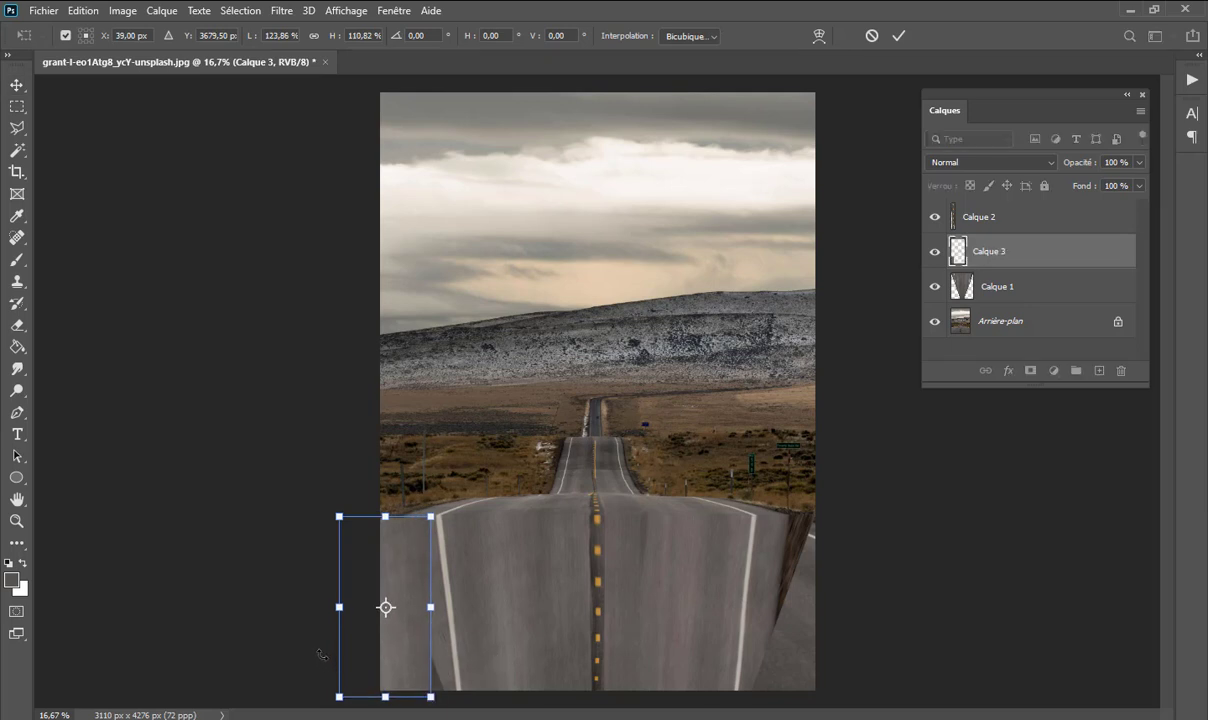
{"action": "mouse_move", "coordinate": [321, 655]}
{"action": "left_mouse_down"}
{"action": "mouse_move", "coordinate": [380, 703]}
{"action": "mouse_move", "coordinate": [409, 704]}
{"action": "mouse_move", "coordinate": [416, 668]}
{"action": "left_mouse_up"}
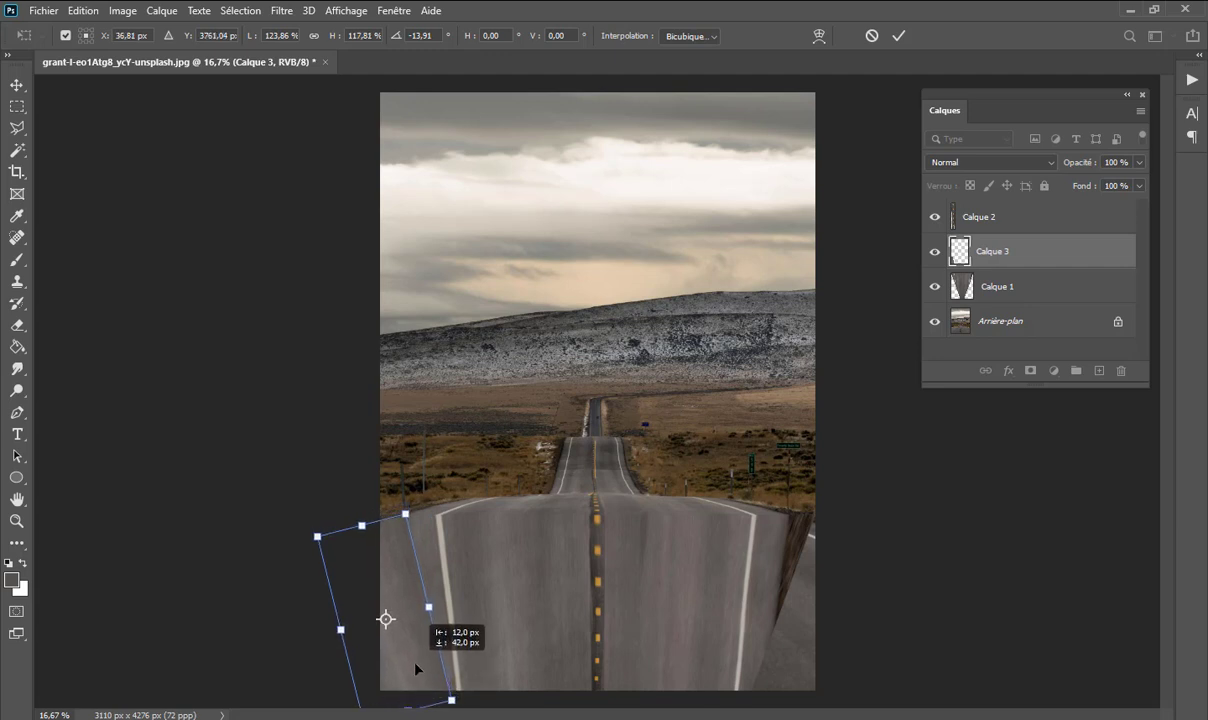
{"action": "left_click", "coordinate": [899, 37]}
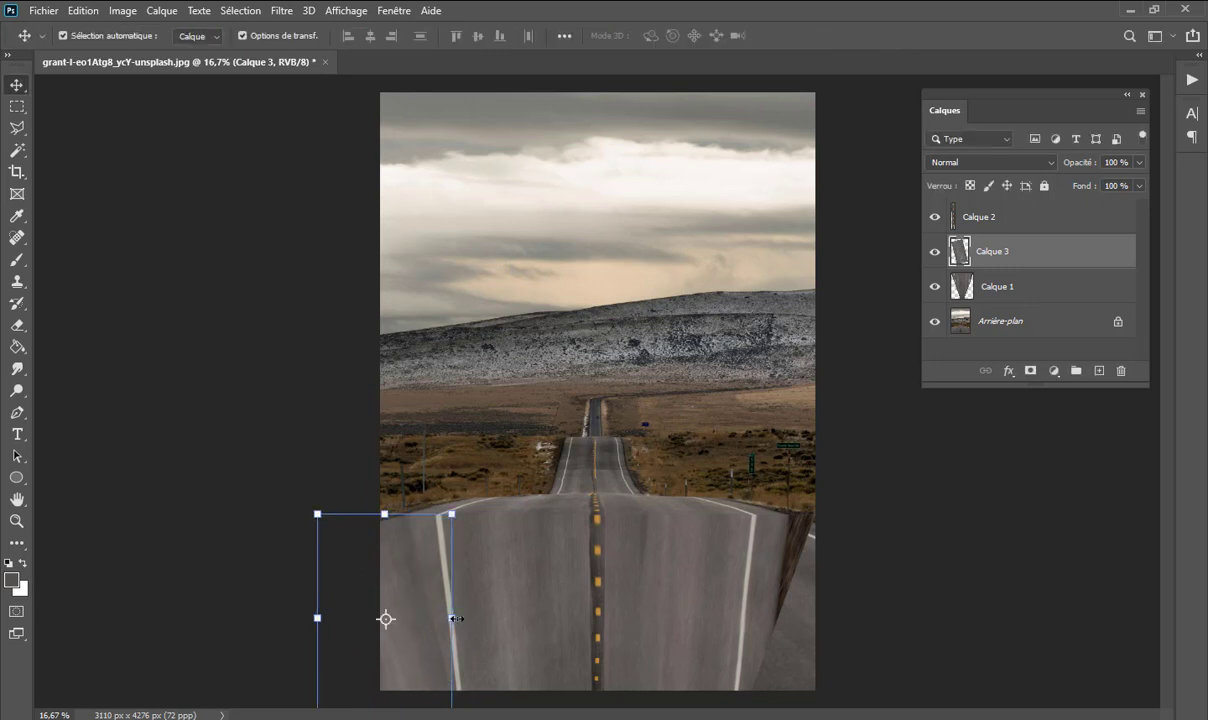
Step: Refine the left strip: widen slightly, rotate to about 6° and fit it at the bottom-left
{"action": "left_click_drag", "start_coordinate": [452, 618], "coordinate": [454, 618]}
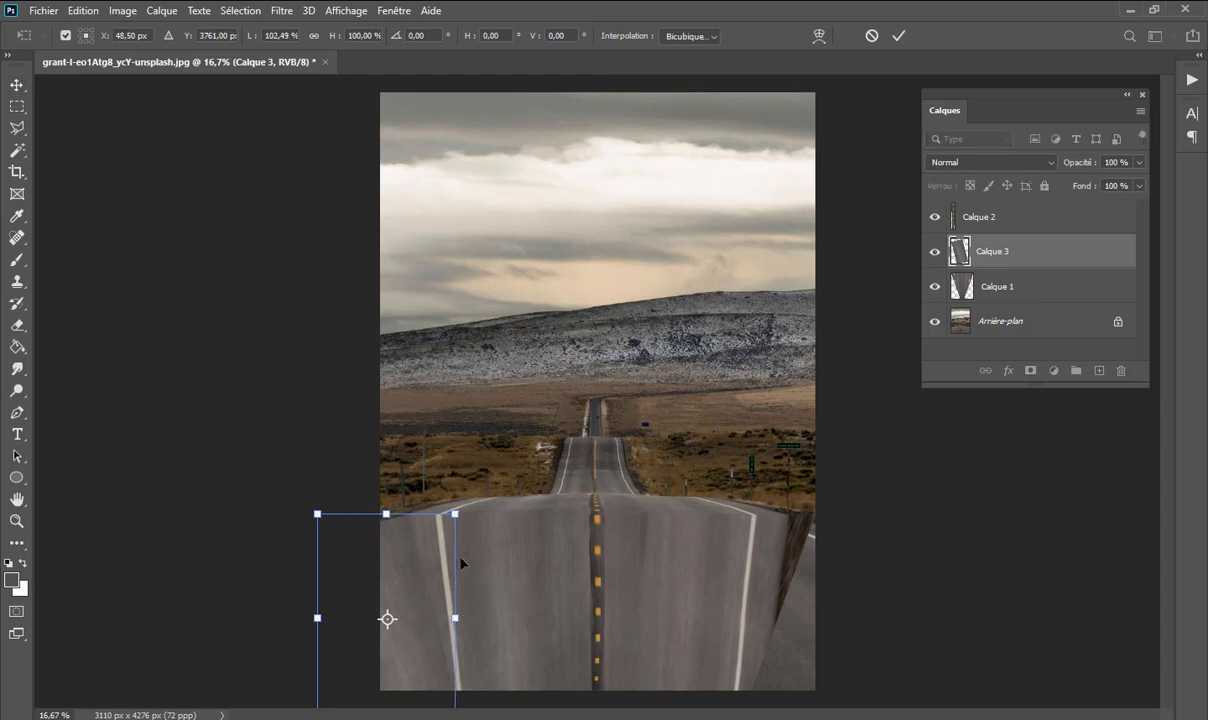
{"action": "left_click_drag", "start_coordinate": [469, 511], "coordinate": [475, 516]}
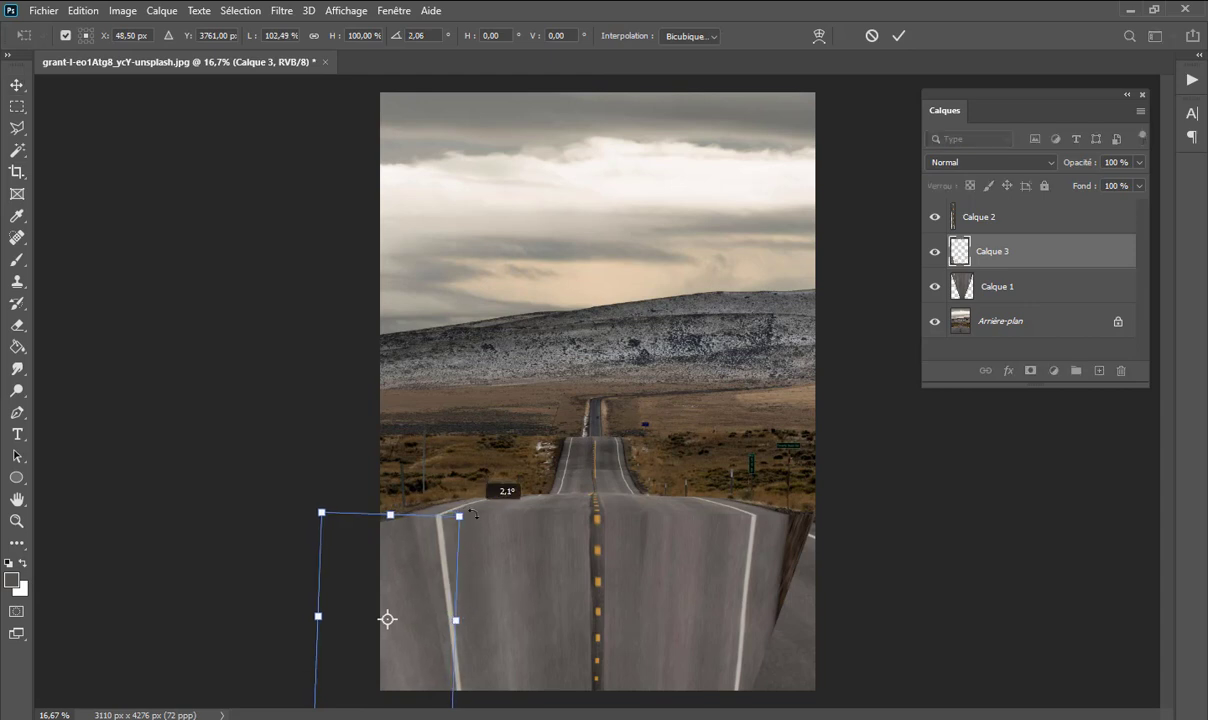
{"action": "left_click_drag", "start_coordinate": [430, 605], "coordinate": [441, 600]}
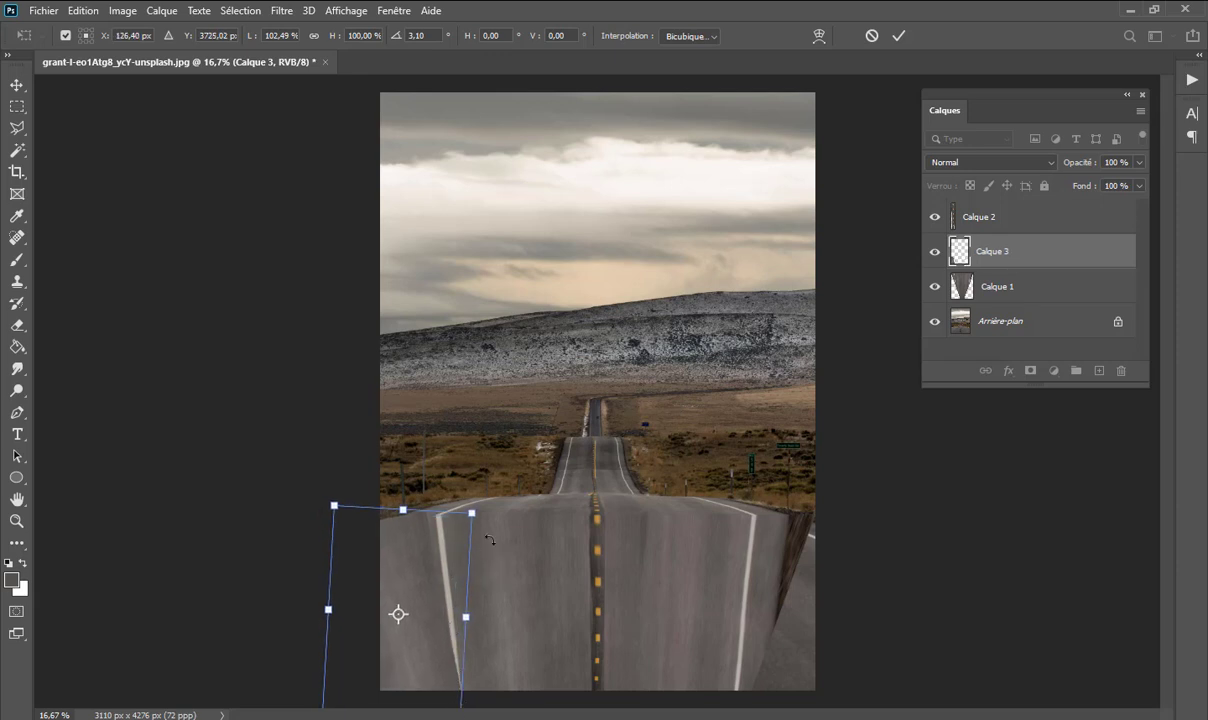
{"action": "left_click_drag", "start_coordinate": [488, 509], "coordinate": [489, 517]}
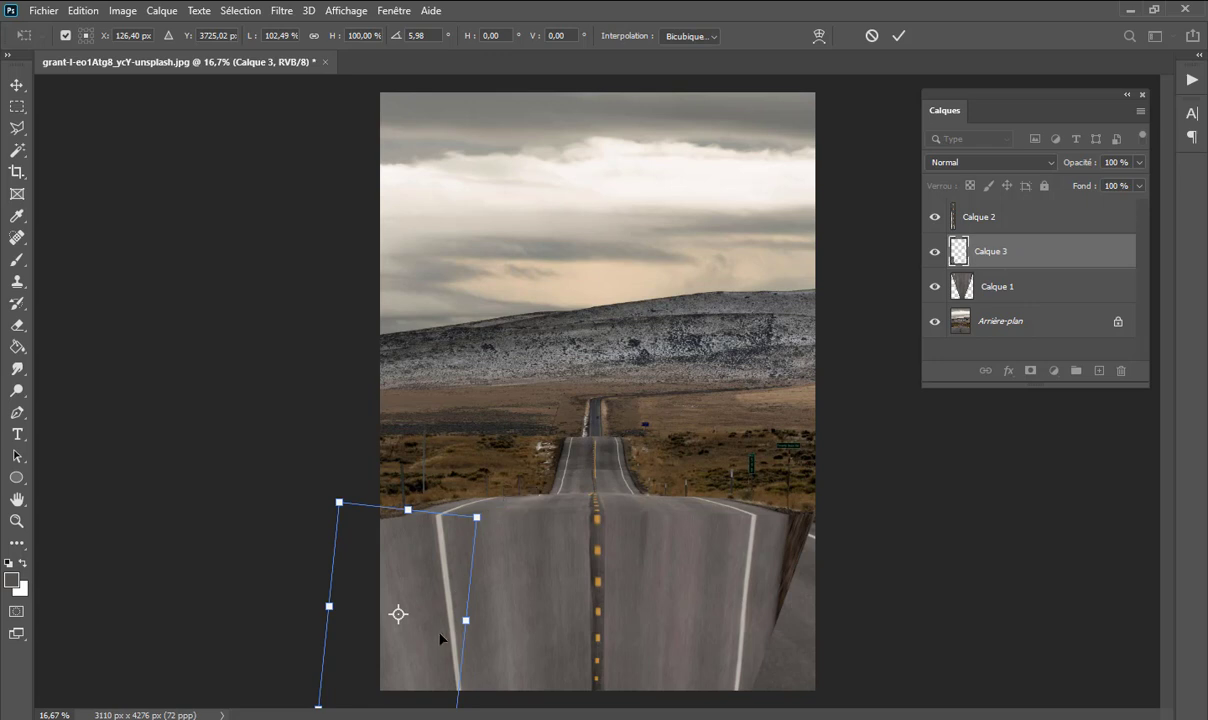
{"action": "left_click_drag", "start_coordinate": [440, 638], "coordinate": [440, 638]}
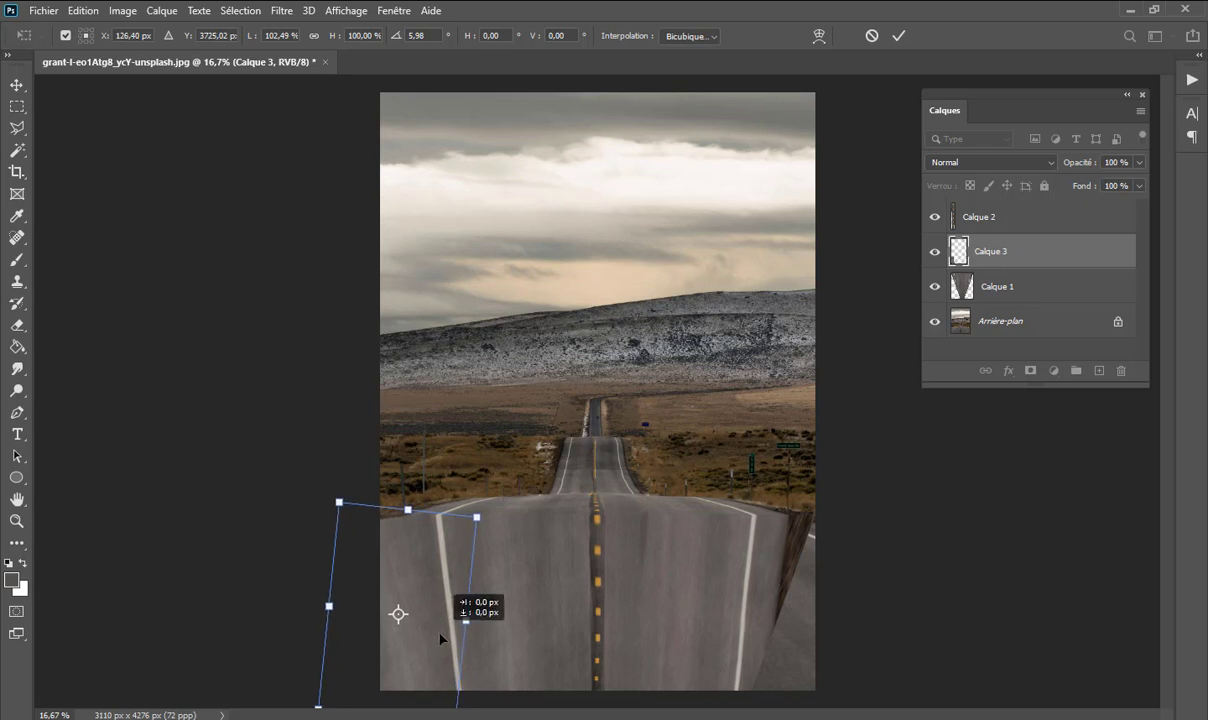
{"action": "left_click_drag", "start_coordinate": [440, 638], "coordinate": [441, 639]}
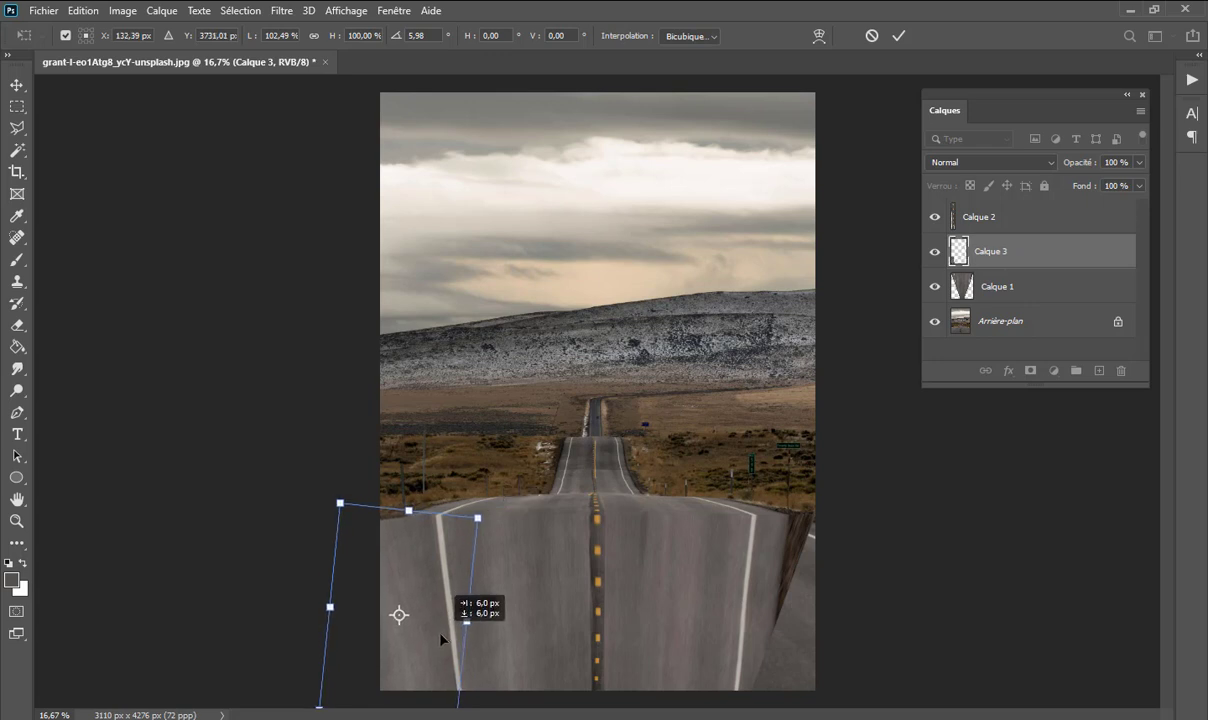
{"action": "left_click", "coordinate": [899, 35]}
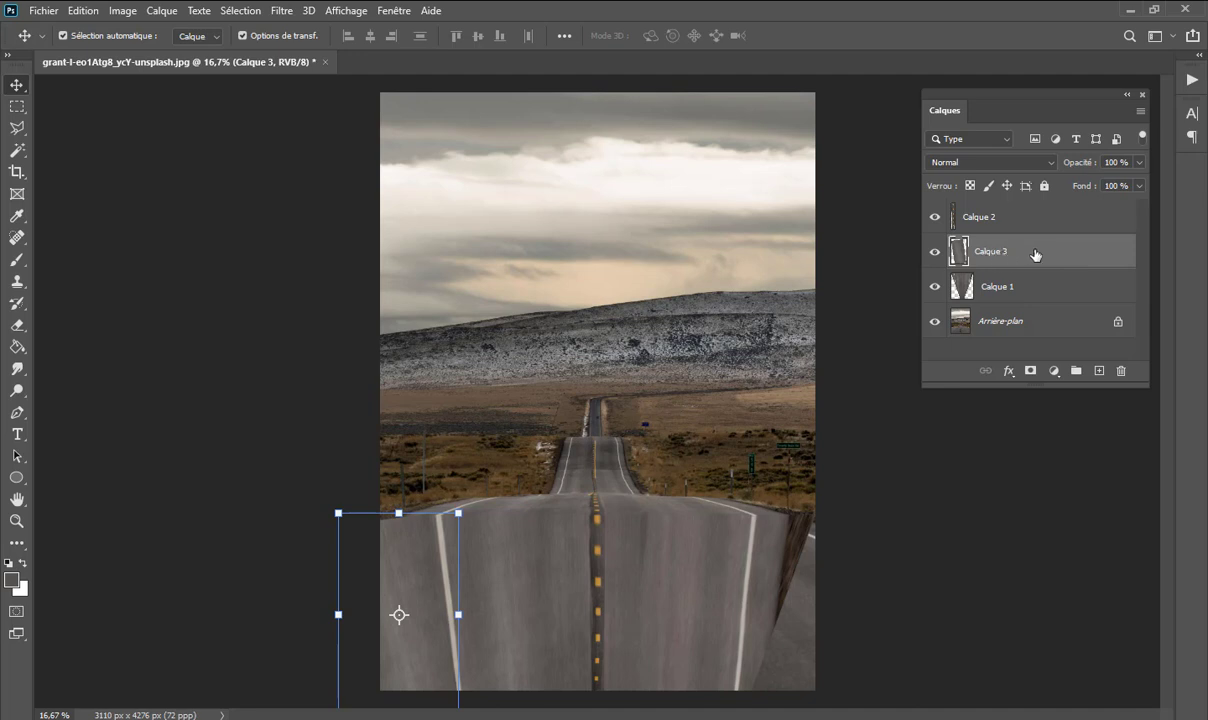
Step: Duplicate Calque 3 as Calque 3 copie, move it right and rotate it about 9°
{"action": "left_click_drag", "start_coordinate": [975, 251], "coordinate": [1098, 370]}
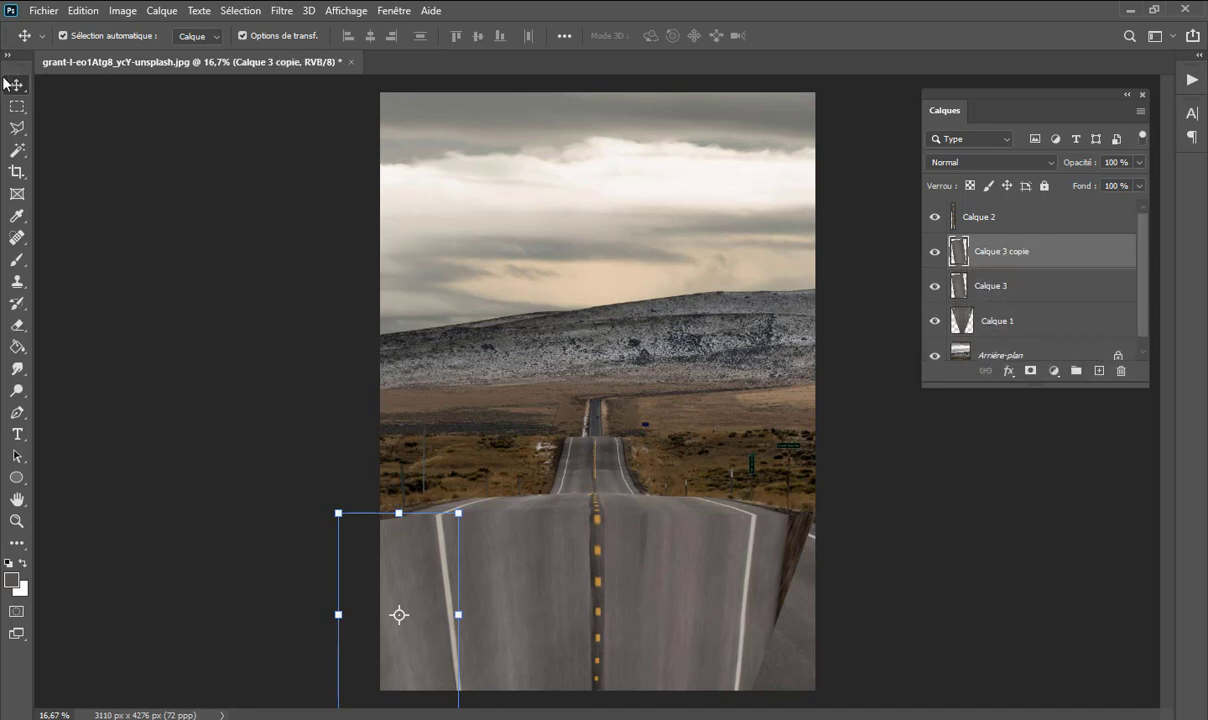
{"action": "left_click_drag", "start_coordinate": [414, 568], "coordinate": [817, 553]}
{"action": "key", "text": "ctrl+t"}
{"action": "left_click_drag", "start_coordinate": [738, 482], "coordinate": [765, 462]}
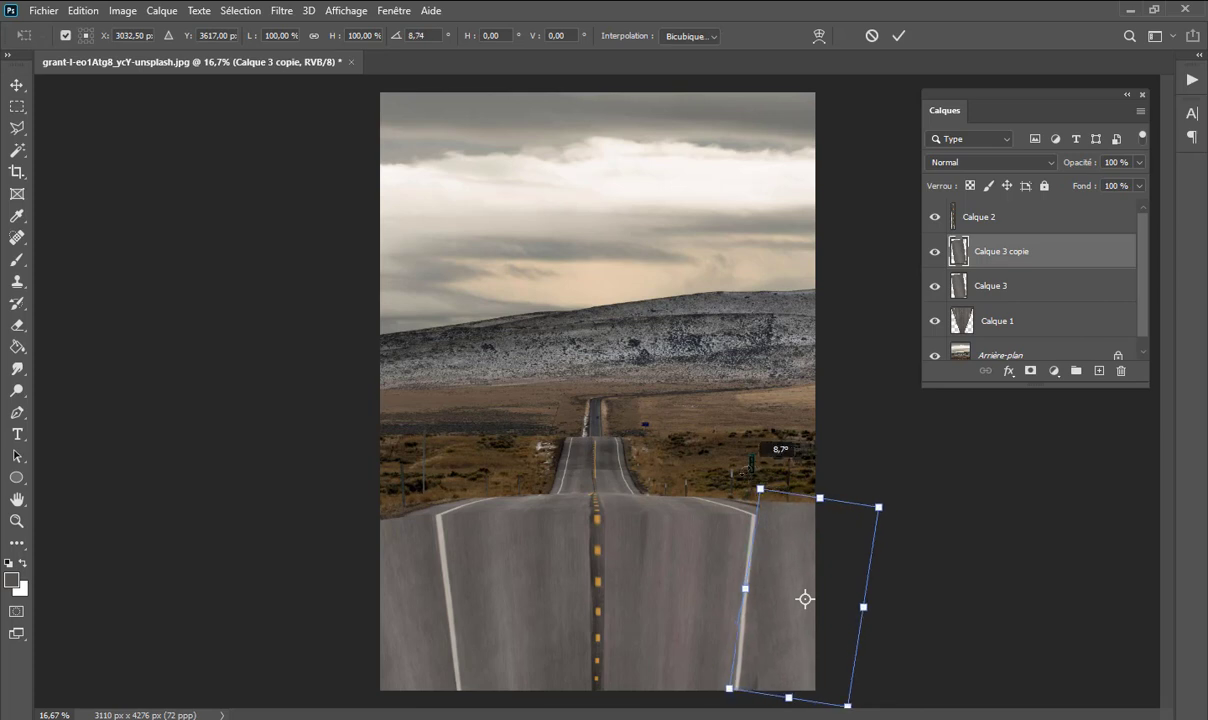
{"action": "left_click_drag", "start_coordinate": [771, 604], "coordinate": [776, 627]}
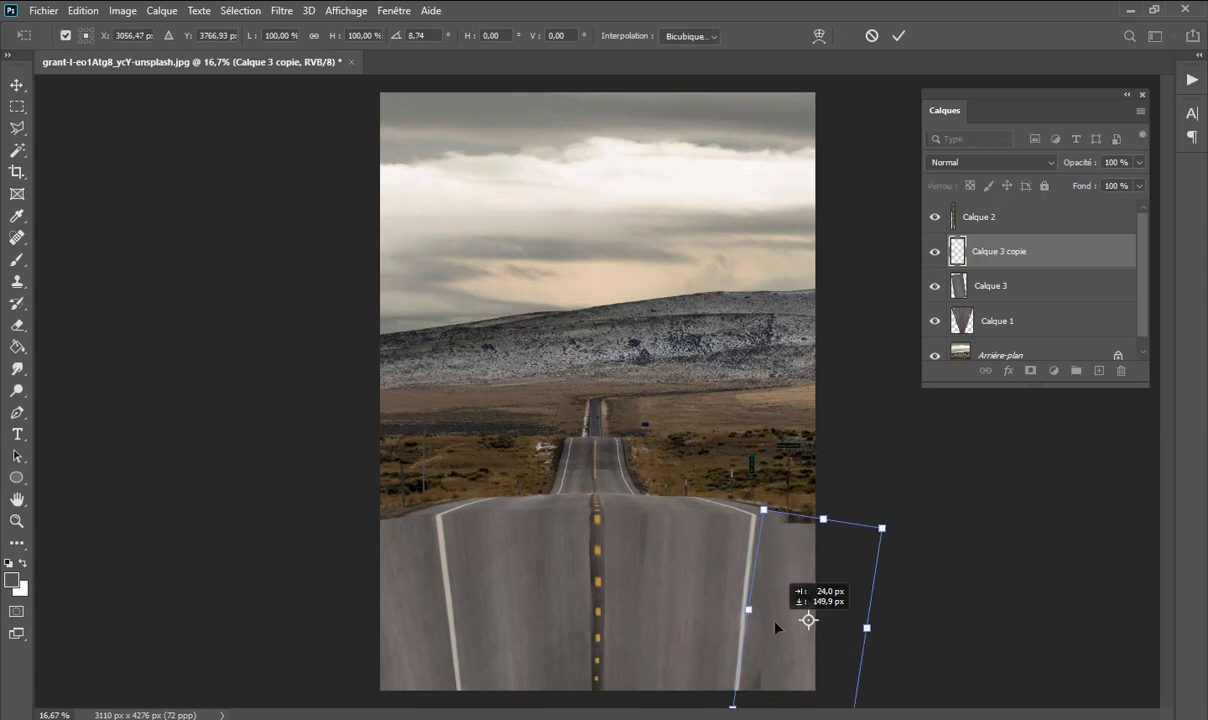
Step: Fine-tune Calque 3 copie along the bottom-right edge at about 12.6° rotation
{"action": "left_click_drag", "start_coordinate": [735, 440], "coordinate": [741, 481]}
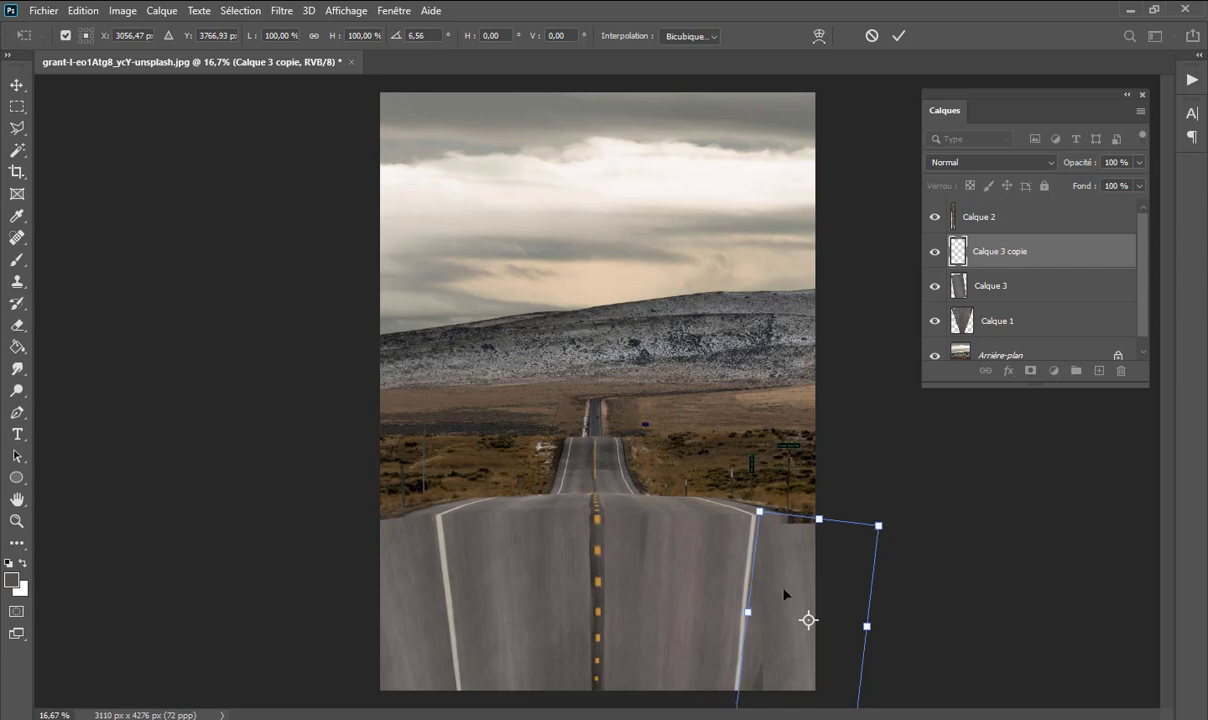
{"action": "left_click_drag", "start_coordinate": [784, 596], "coordinate": [773, 578]}
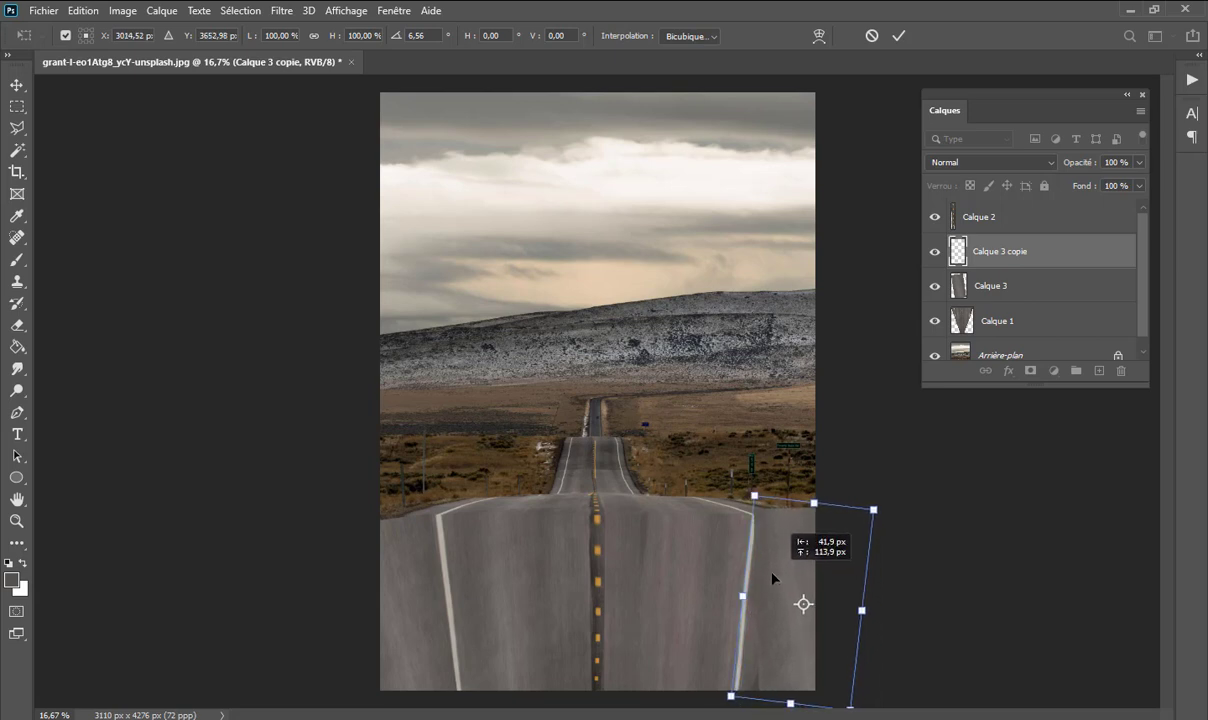
{"action": "left_click_drag", "start_coordinate": [773, 578], "coordinate": [754, 581]}
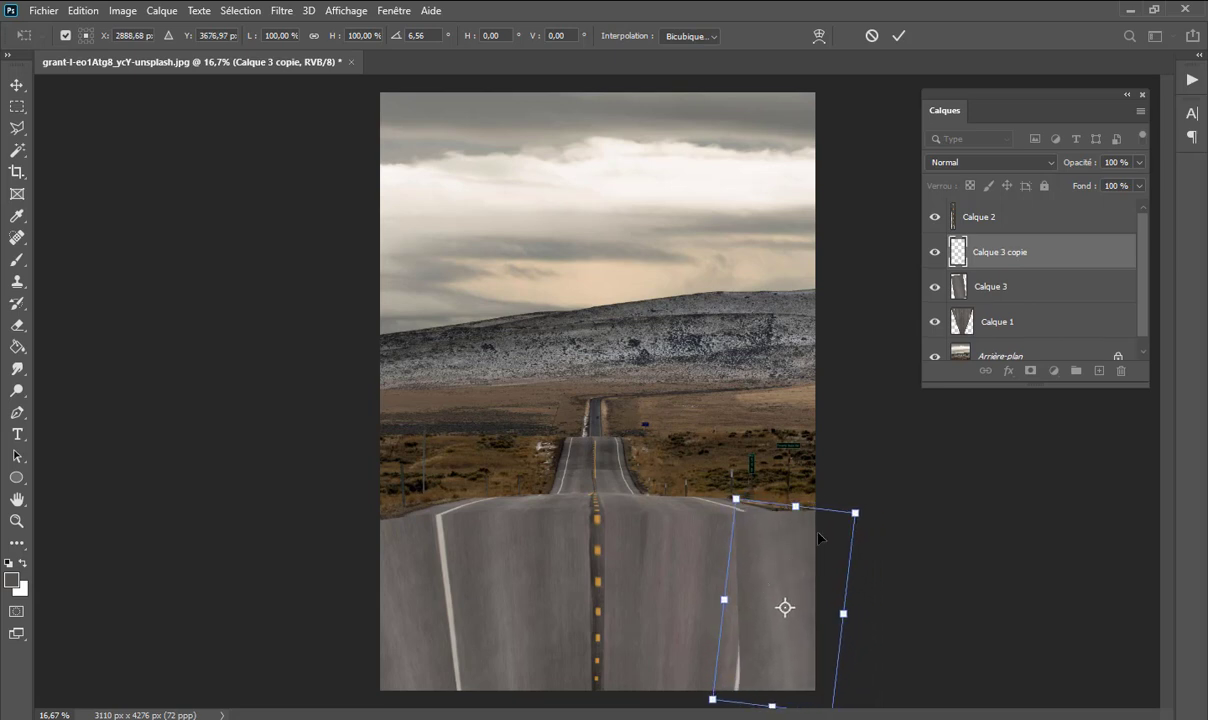
{"action": "mouse_move", "coordinate": [858, 516]}
{"action": "left_mouse_down"}
{"action": "mouse_move", "coordinate": [880, 535]}
{"action": "mouse_move", "coordinate": [882, 515]}
{"action": "left_mouse_up"}
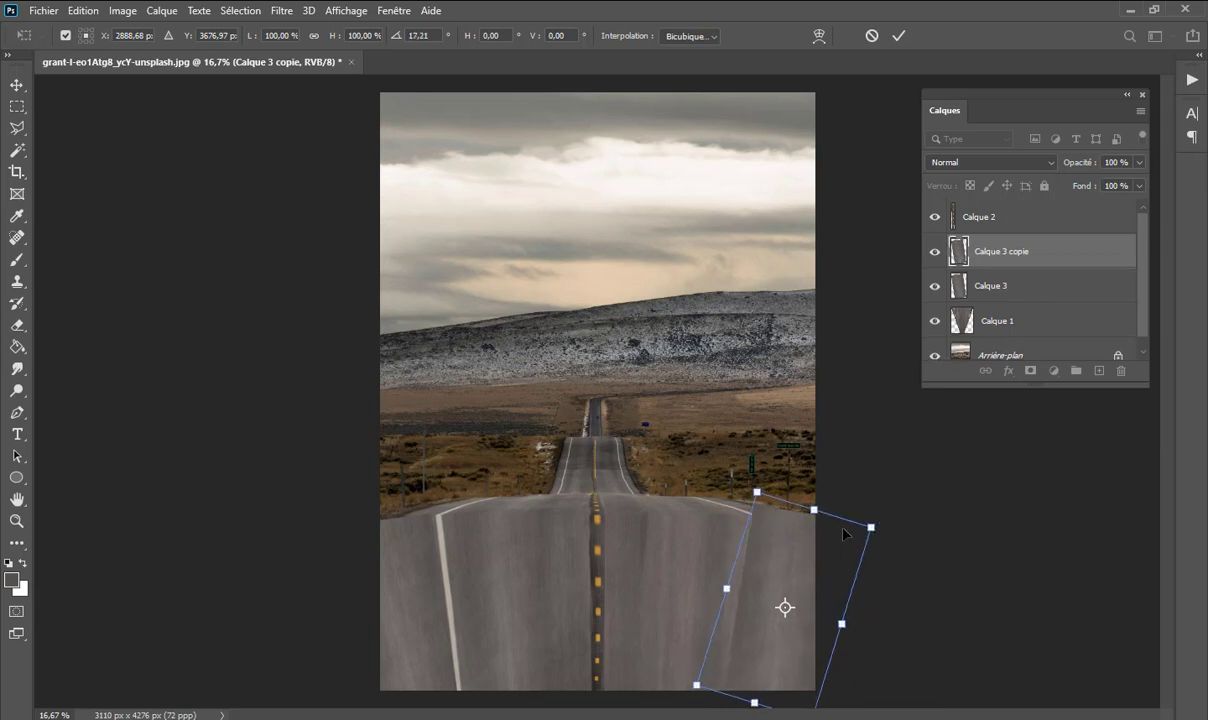
{"action": "left_click_drag", "start_coordinate": [785, 546], "coordinate": [795, 555]}
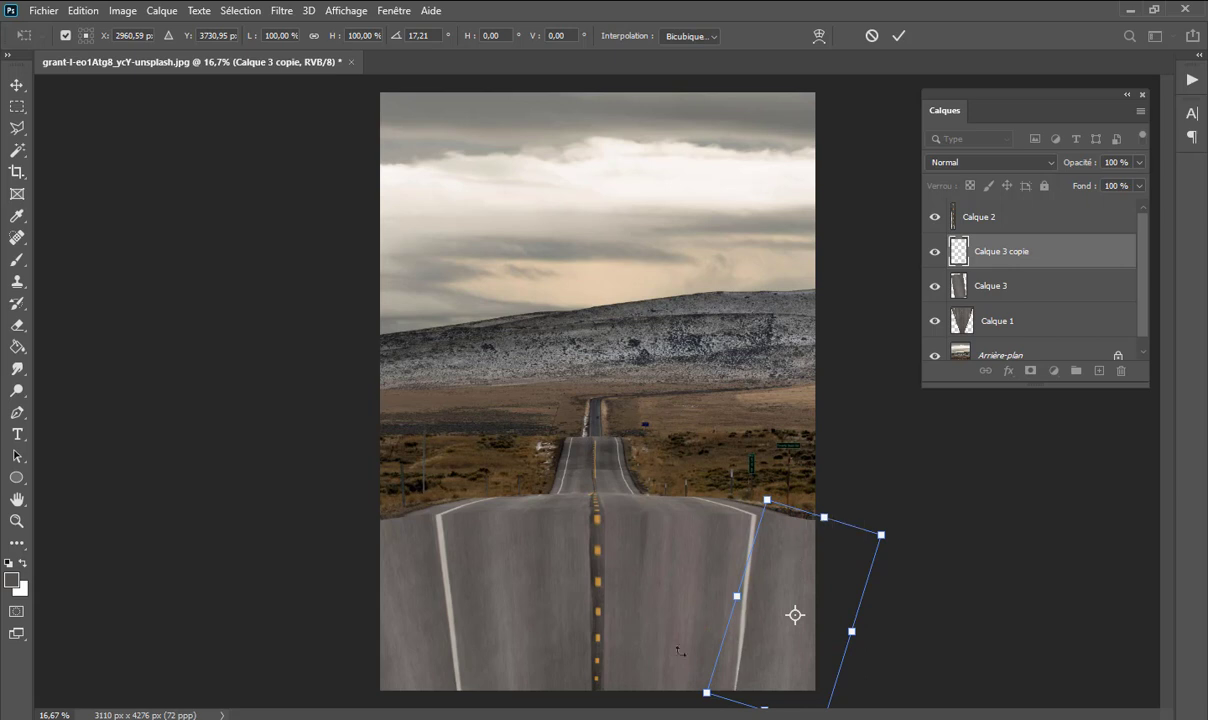
{"action": "left_click_drag", "start_coordinate": [680, 682], "coordinate": [687, 689]}
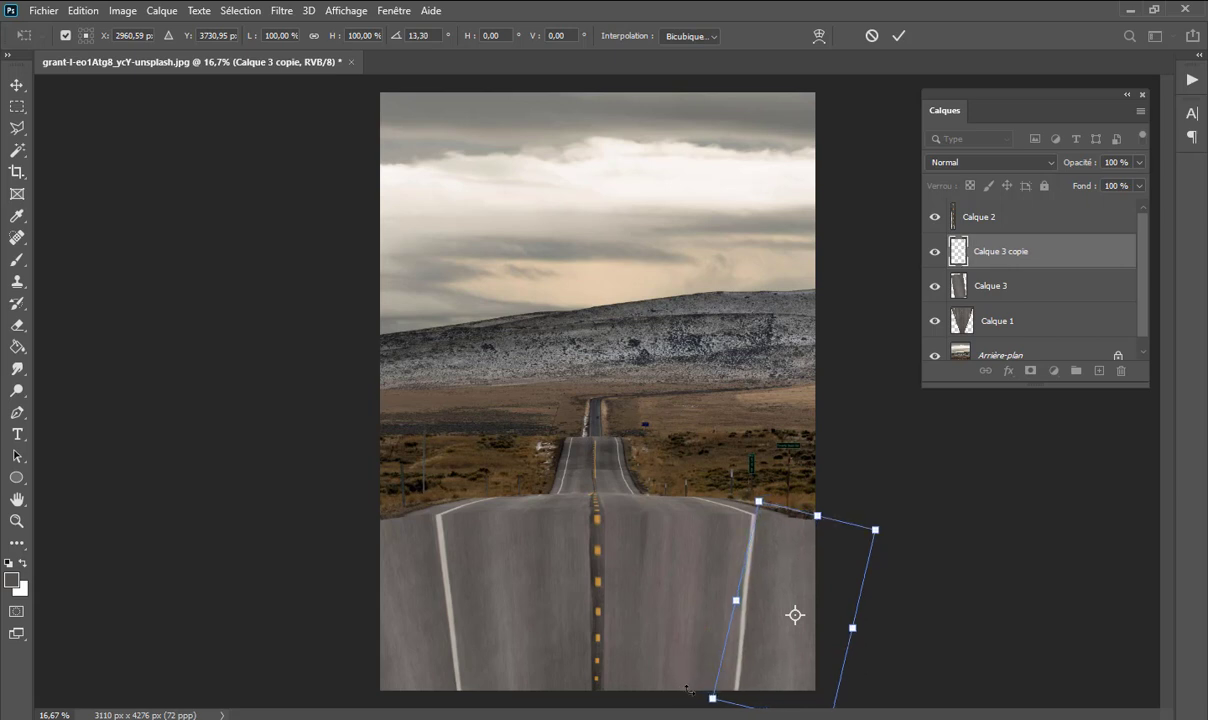
{"action": "left_click_drag", "start_coordinate": [780, 688], "coordinate": [783, 689]}
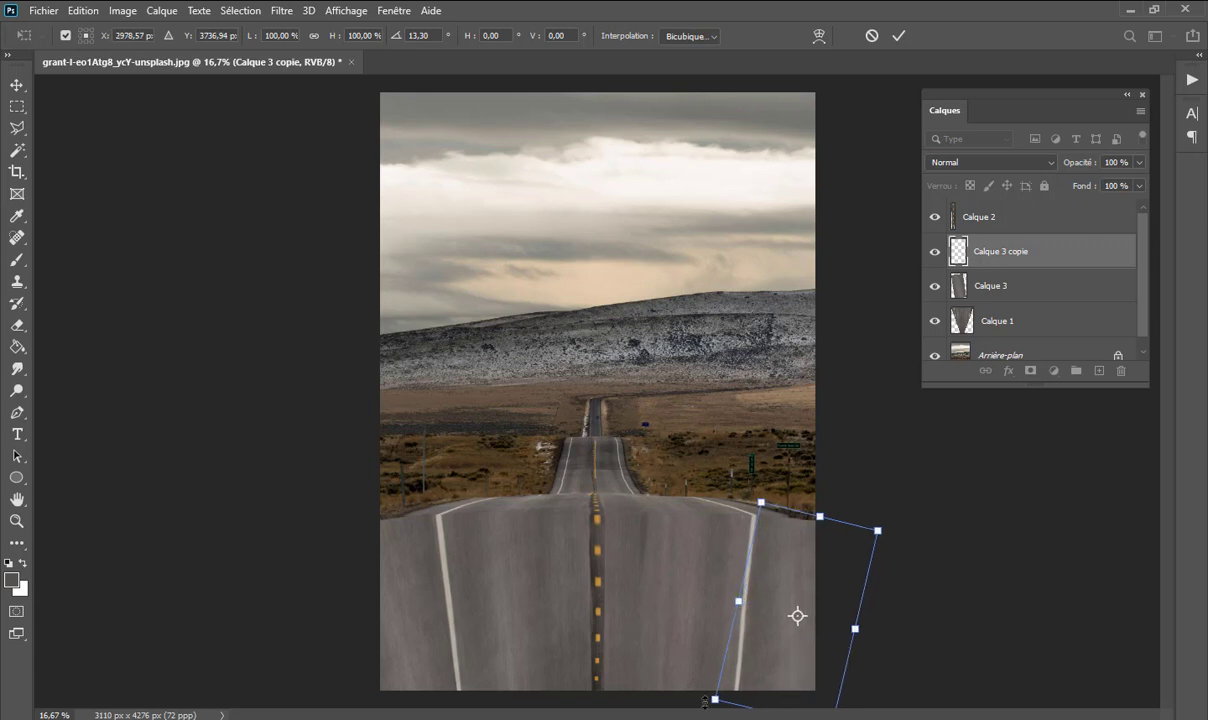
{"action": "left_click_drag", "start_coordinate": [702, 698], "coordinate": [706, 696]}
{"action": "left_click_drag", "start_coordinate": [810, 539], "coordinate": [812, 542]}
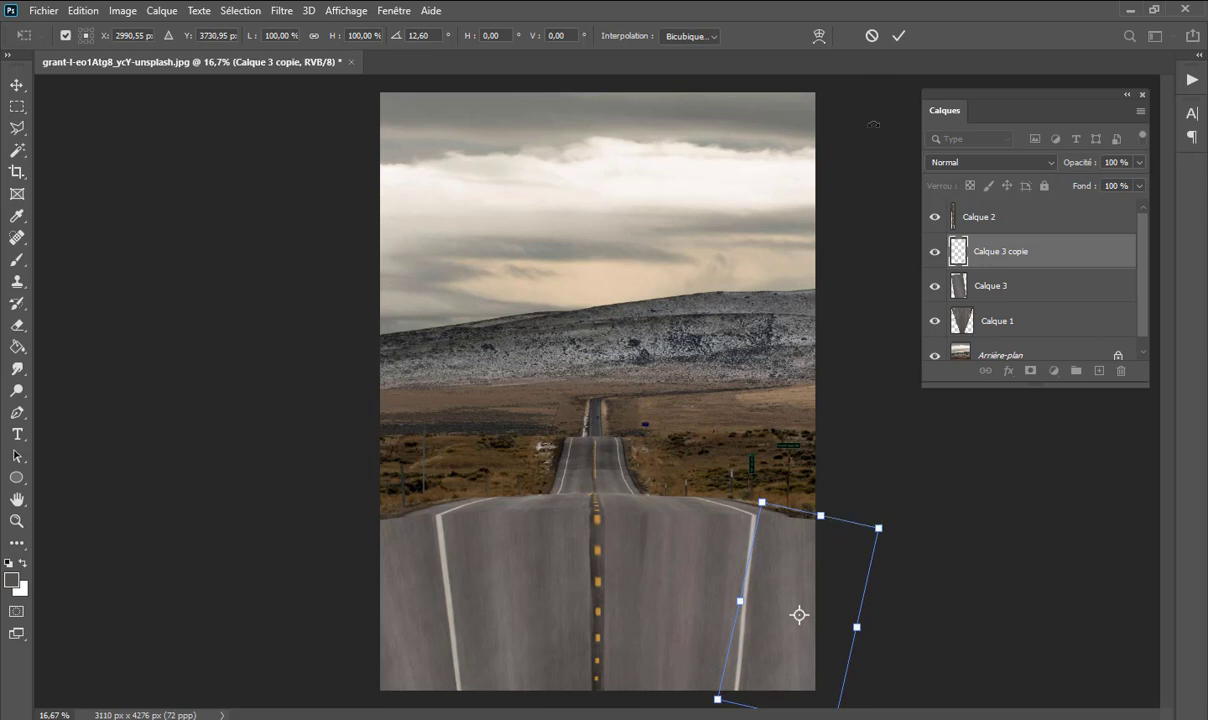
{"action": "left_click", "coordinate": [899, 36]}
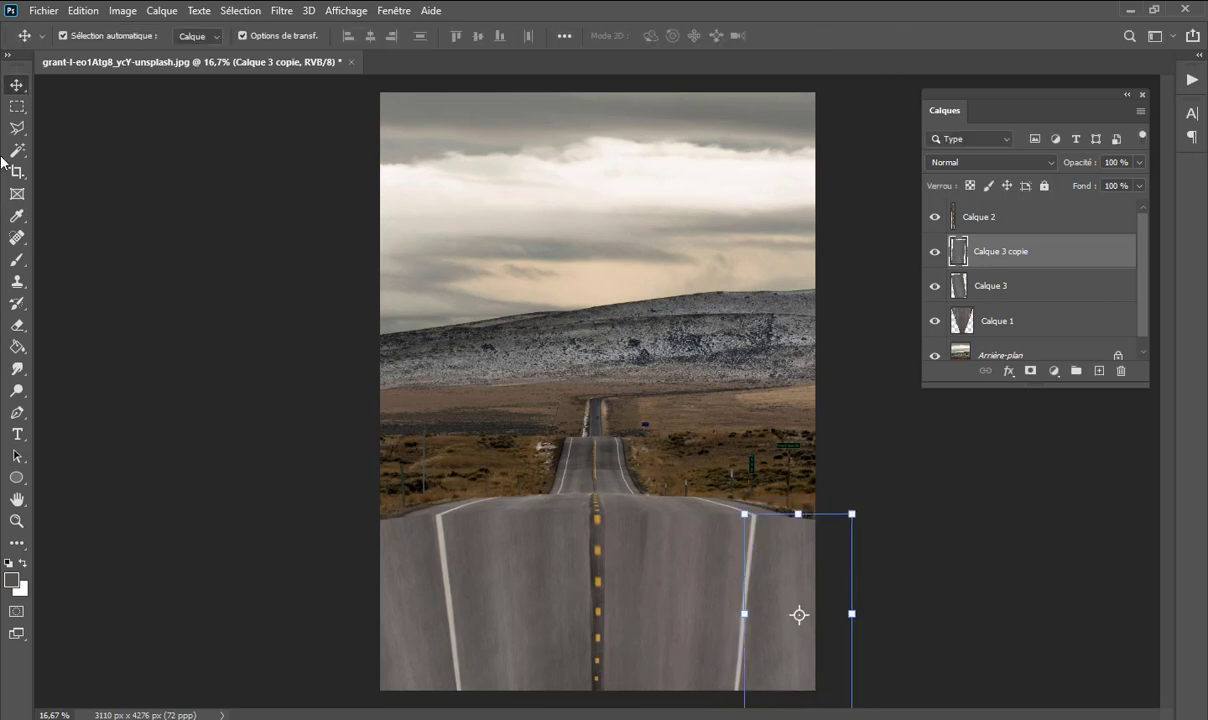
Step: Crop the left and right edges inward to 2666 × 4276 px, removing the uneven side strips
{"action": "left_click", "coordinate": [17, 106]}
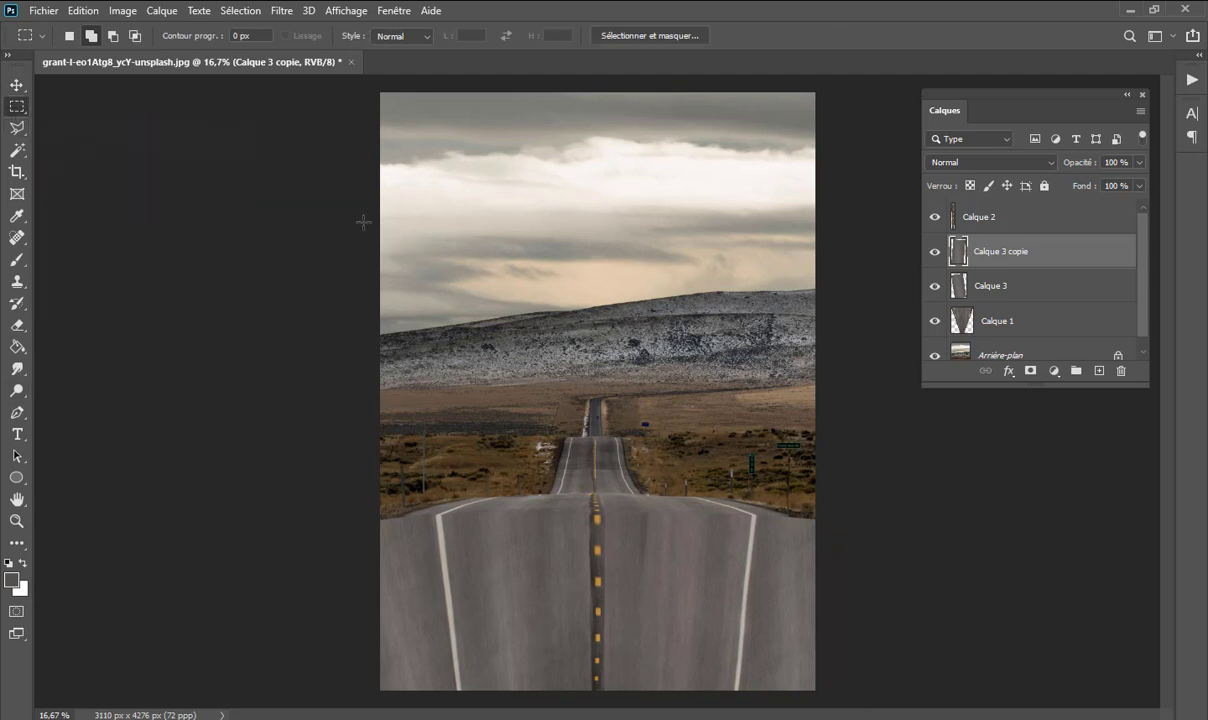
{"action": "left_click", "coordinate": [14, 180]}
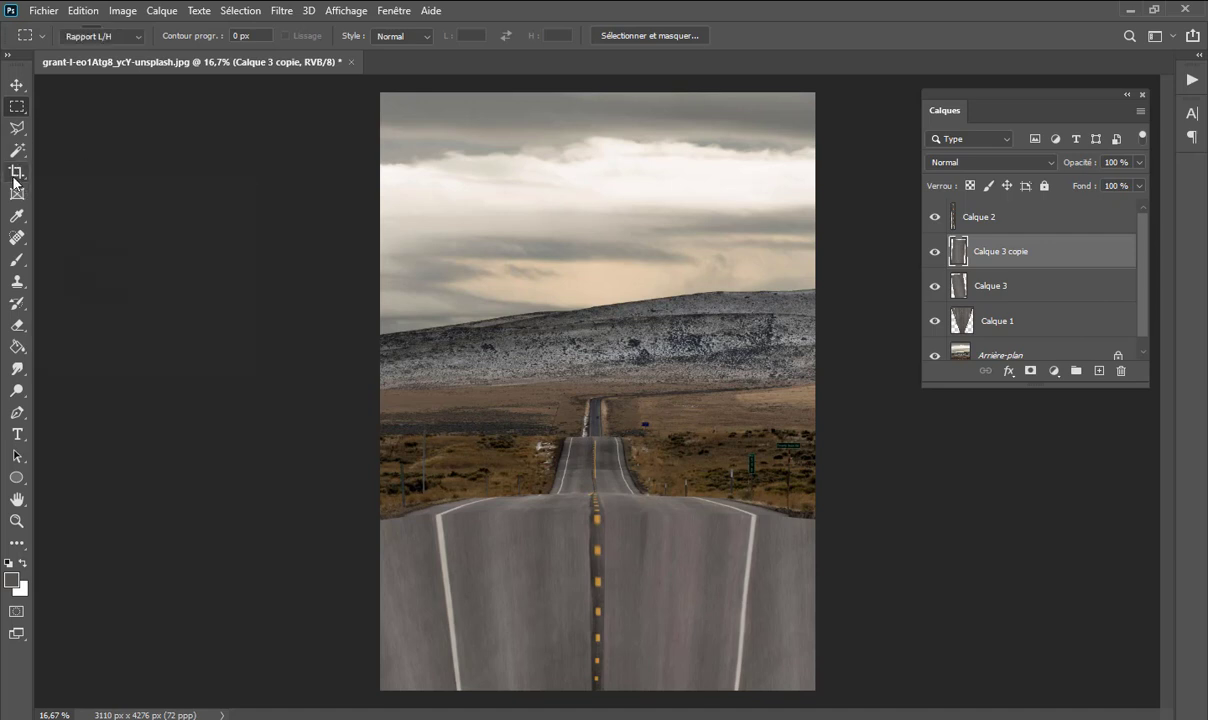
{"action": "left_click_drag", "start_coordinate": [378, 400], "coordinate": [388, 404]}
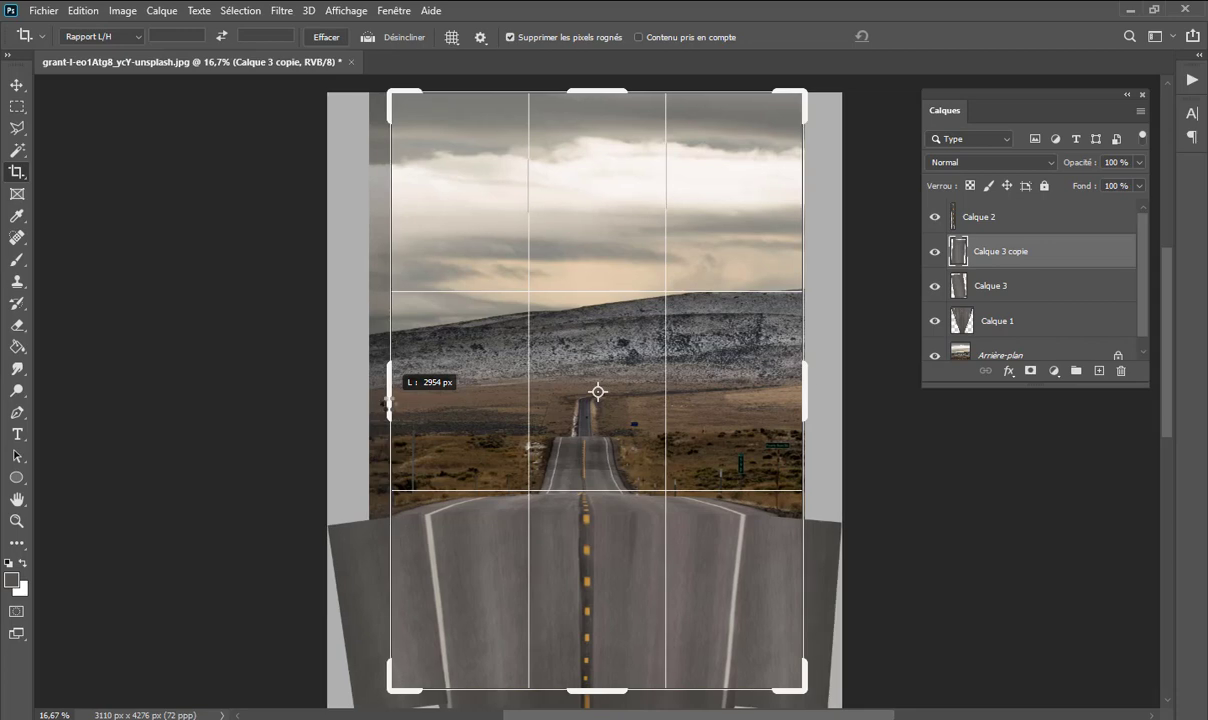
{"action": "left_click_drag", "start_coordinate": [388, 404], "coordinate": [390, 404]}
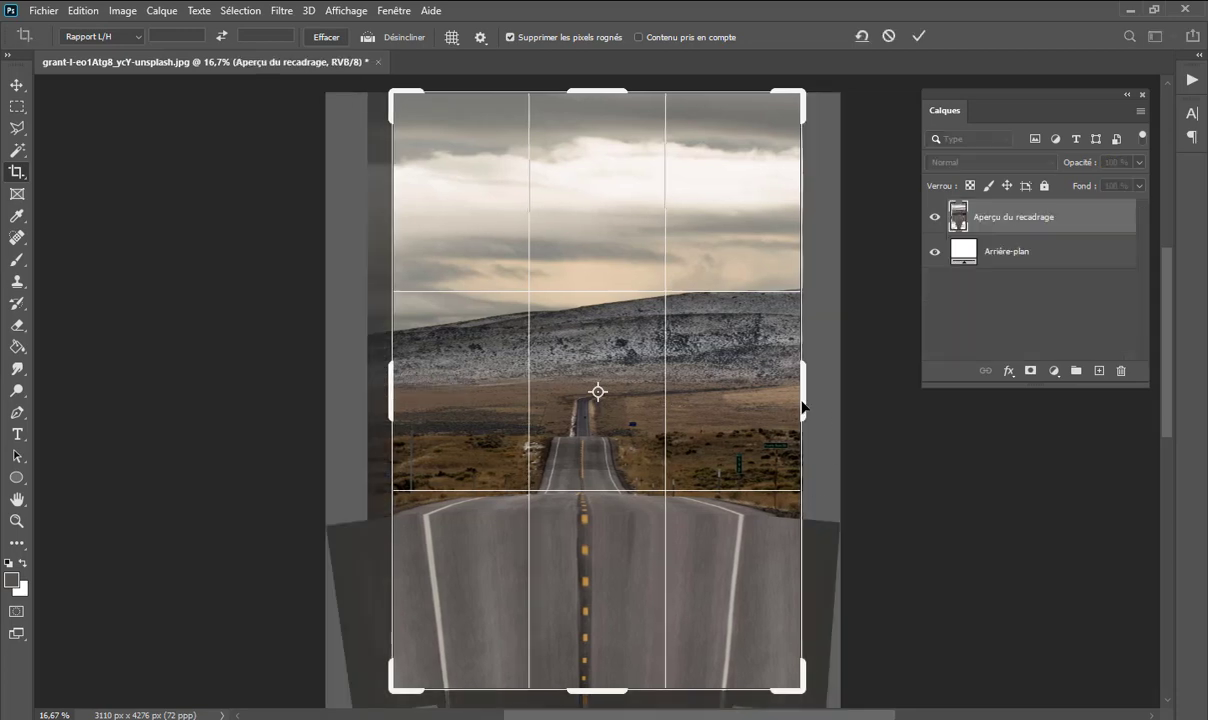
{"action": "left_click_drag", "start_coordinate": [803, 407], "coordinate": [786, 391]}
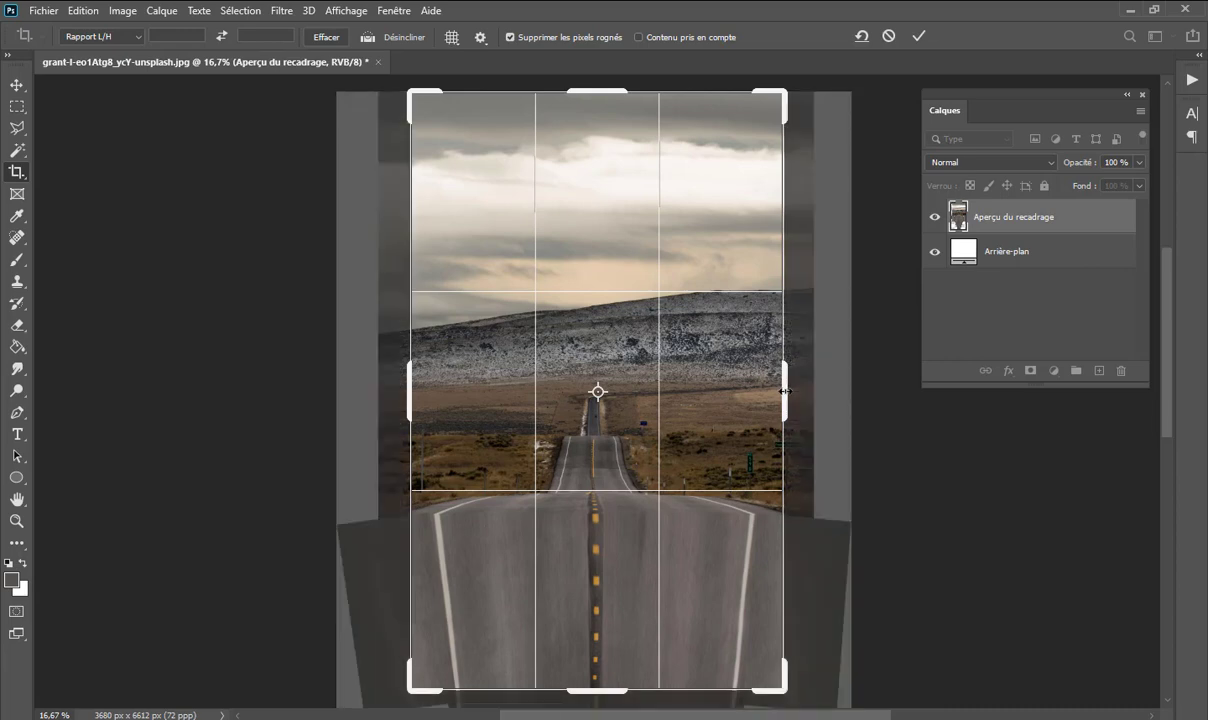
{"action": "left_click", "coordinate": [921, 37]}
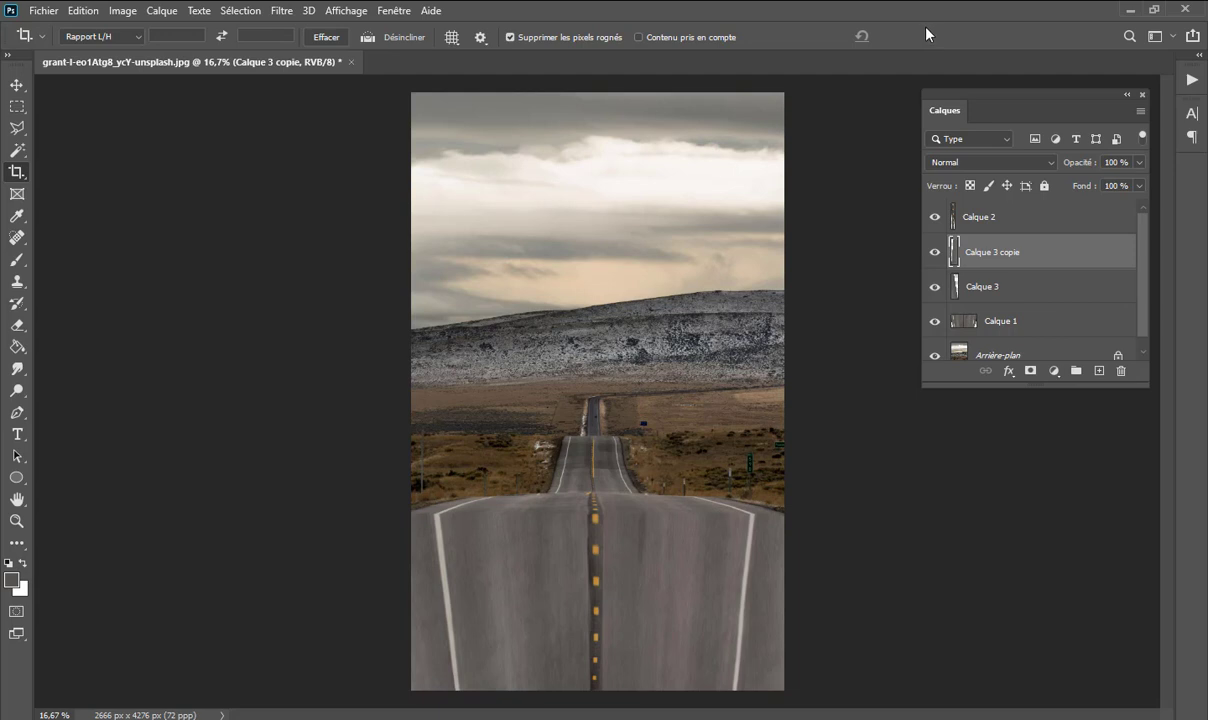
{"action": "left_click", "coordinate": [935, 357], "text": "alt"}
{"action": "left_click", "coordinate": [935, 357], "text": "alt"}
{"action": "left_click", "coordinate": [935, 357], "text": "alt"}
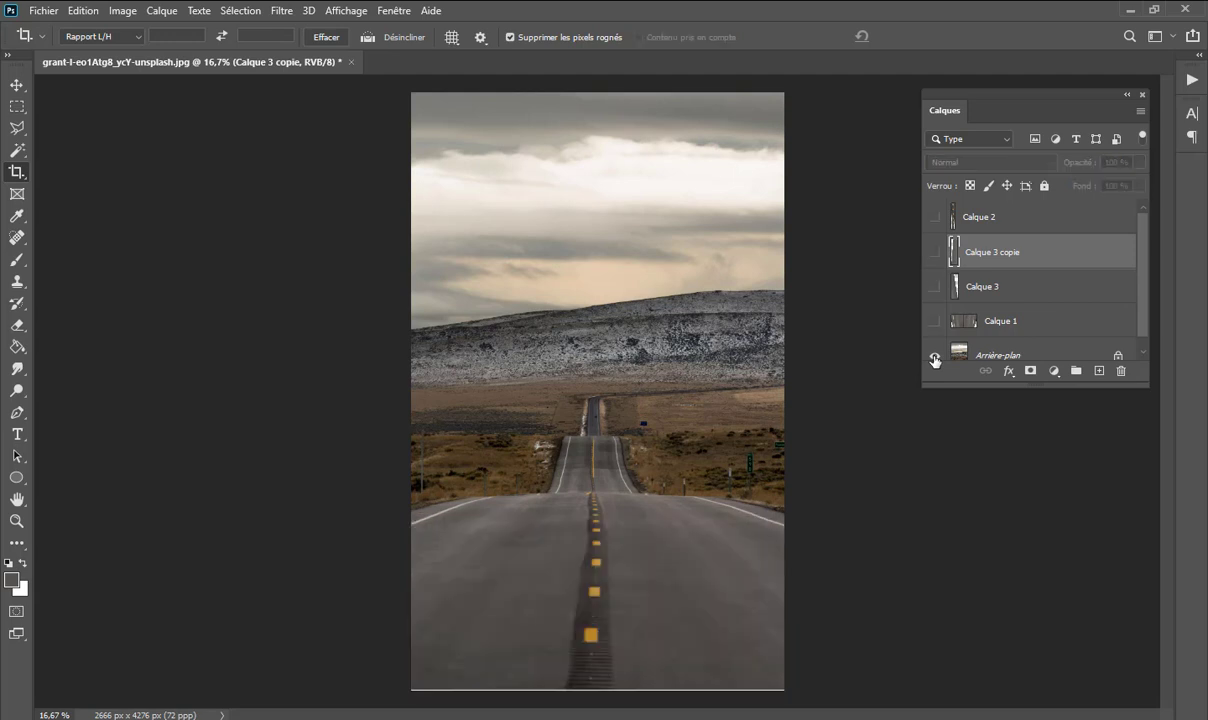
{"action": "left_click", "coordinate": [935, 357], "text": "alt"}
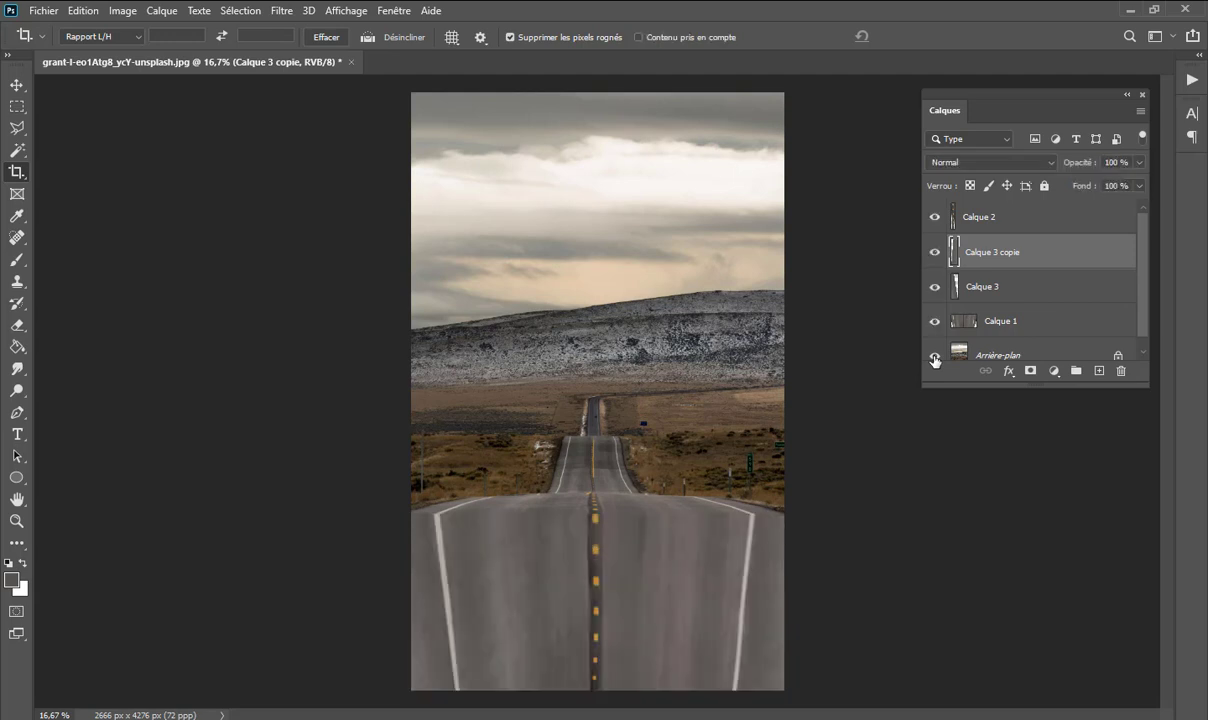